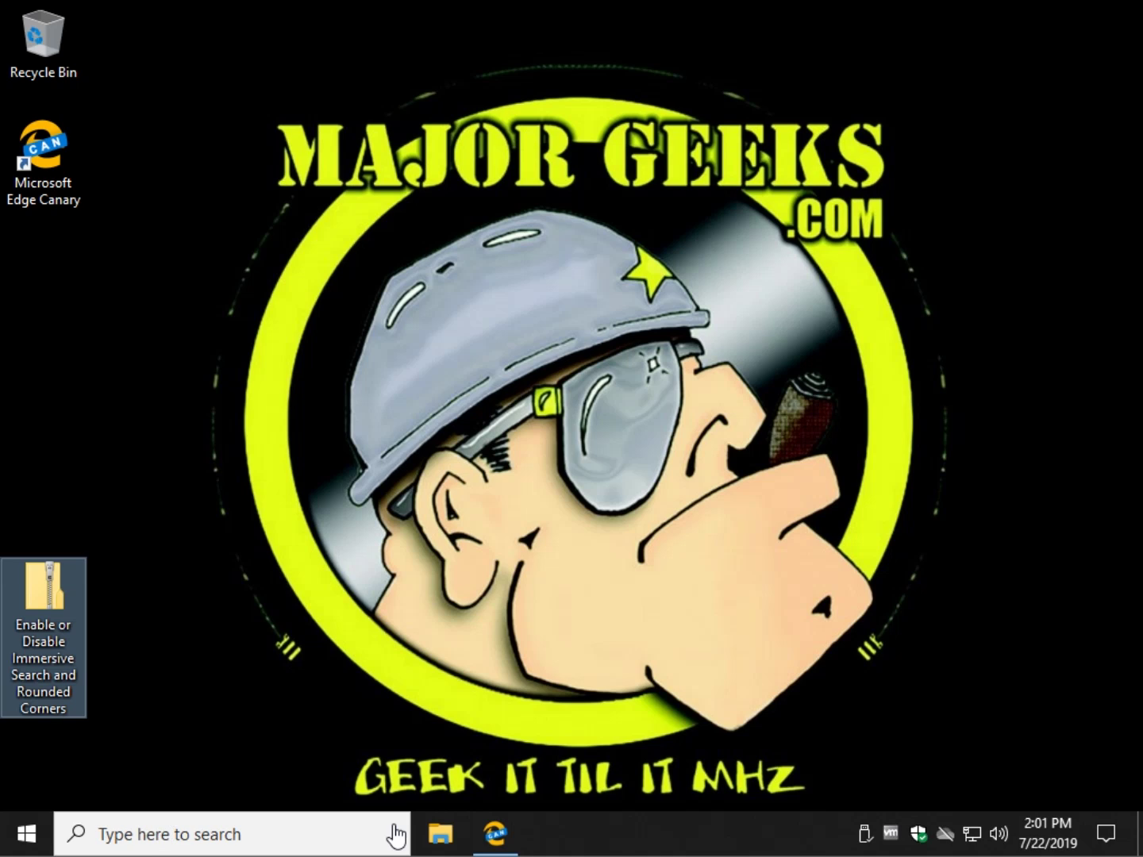
Step: Restore Edge Canary showing the MajorGeeks Immersive Search and Rounded Corners download page
{"action": "left_click", "coordinate": [505, 839]}
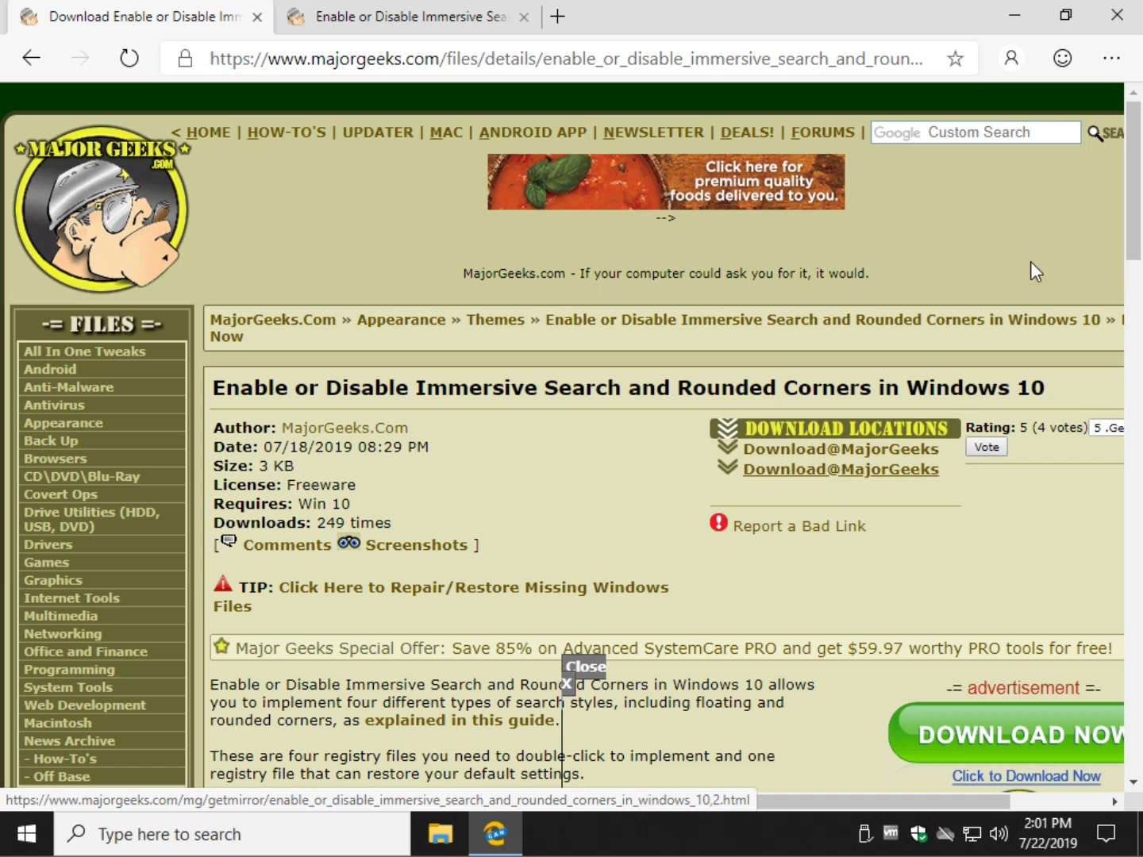
Step: Close the download tab and review the guide's registry code for each floating search style
{"action": "left_click", "coordinate": [258, 16]}
{"action": "scroll", "coordinate": [283, 425], "scroll_direction": "up", "scroll_amount": 3}
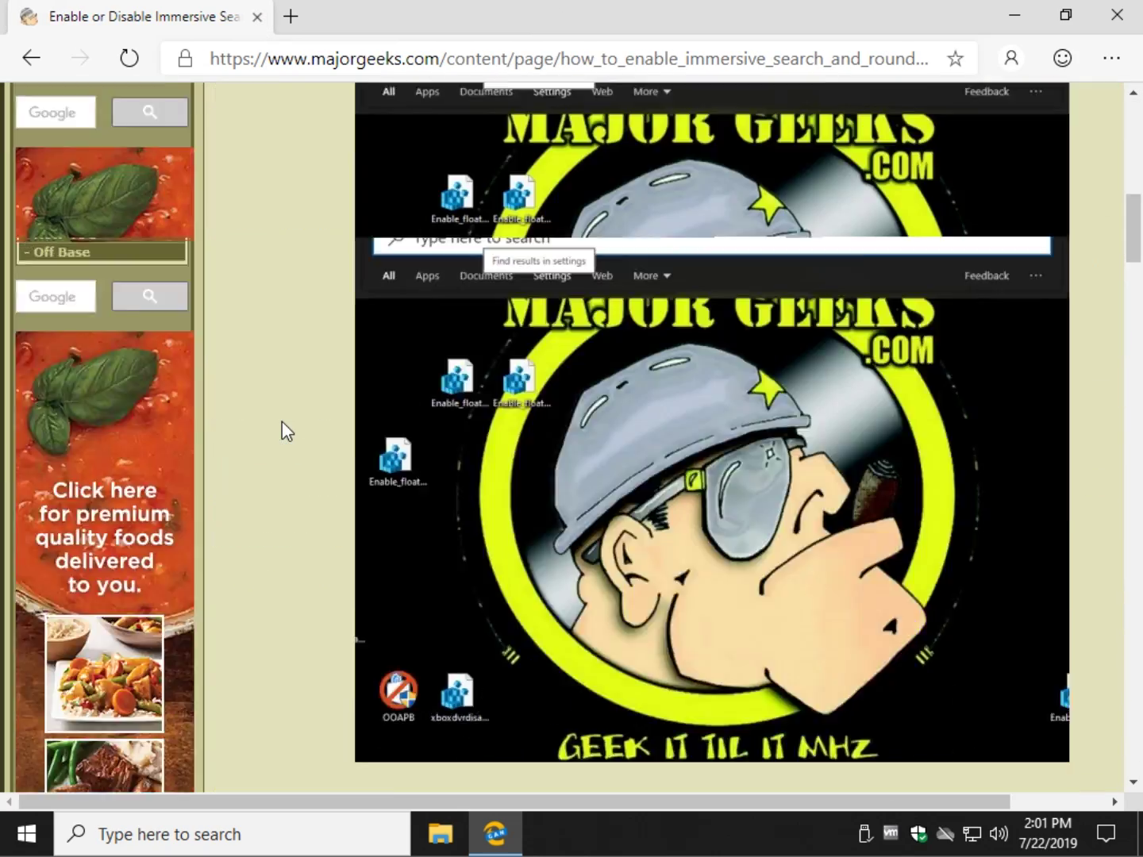
{"action": "scroll", "coordinate": [286, 433], "scroll_direction": "up", "scroll_amount": 2}
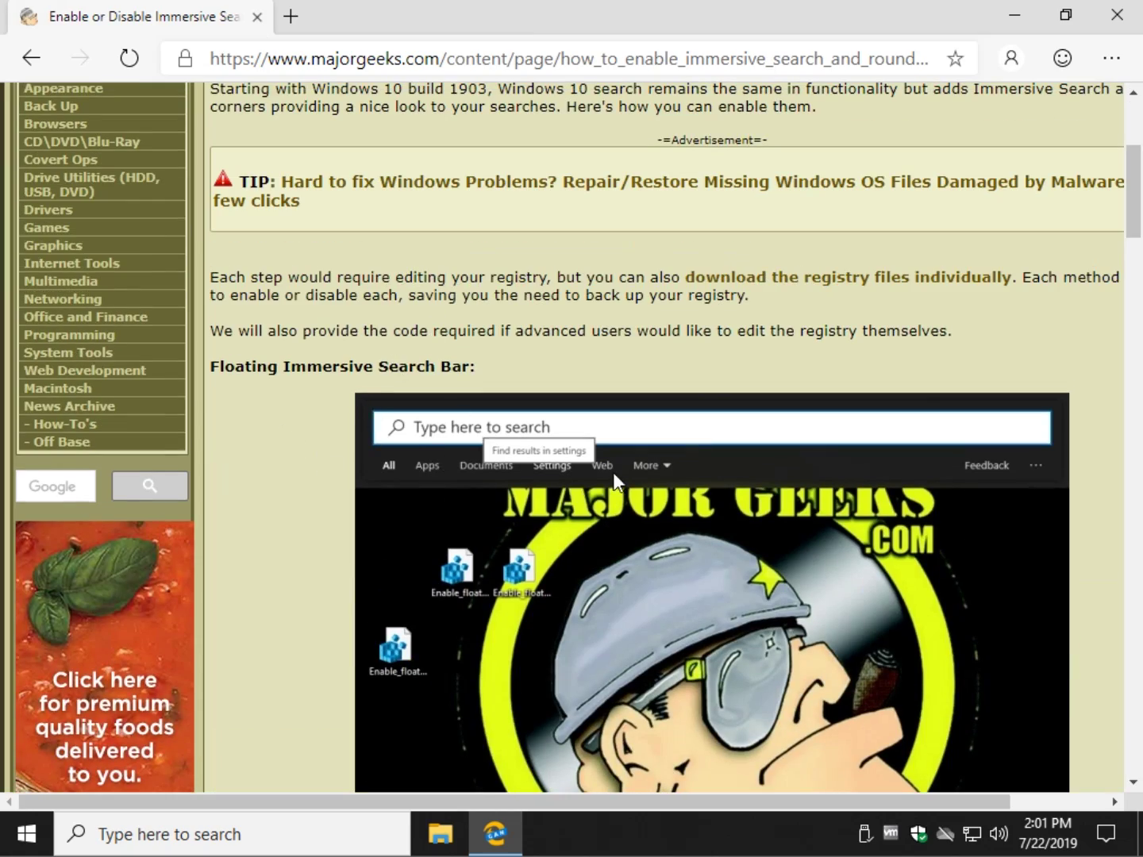
{"action": "scroll", "coordinate": [613, 473], "scroll_direction": "down", "scroll_amount": 10}
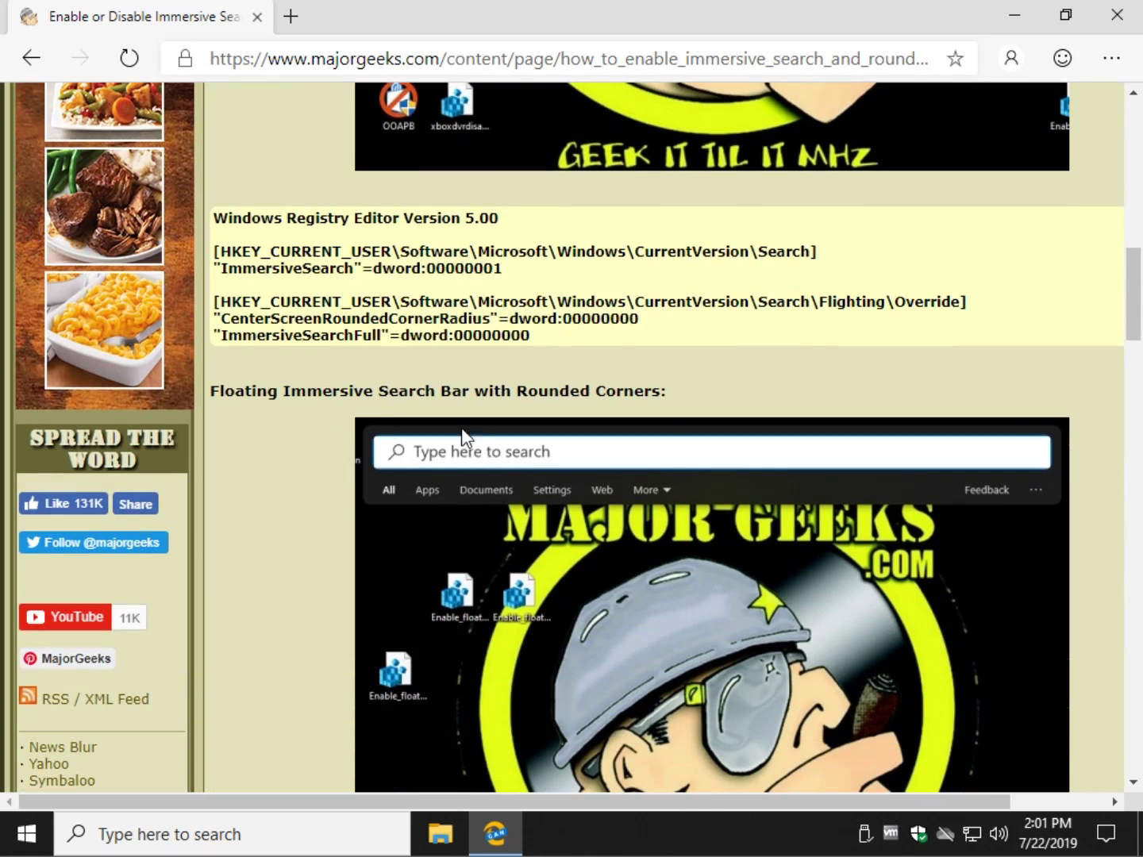
{"action": "scroll", "coordinate": [346, 488], "scroll_direction": "up", "scroll_amount": 5}
{"action": "scroll", "coordinate": [321, 511], "scroll_direction": "down", "scroll_amount": 9}
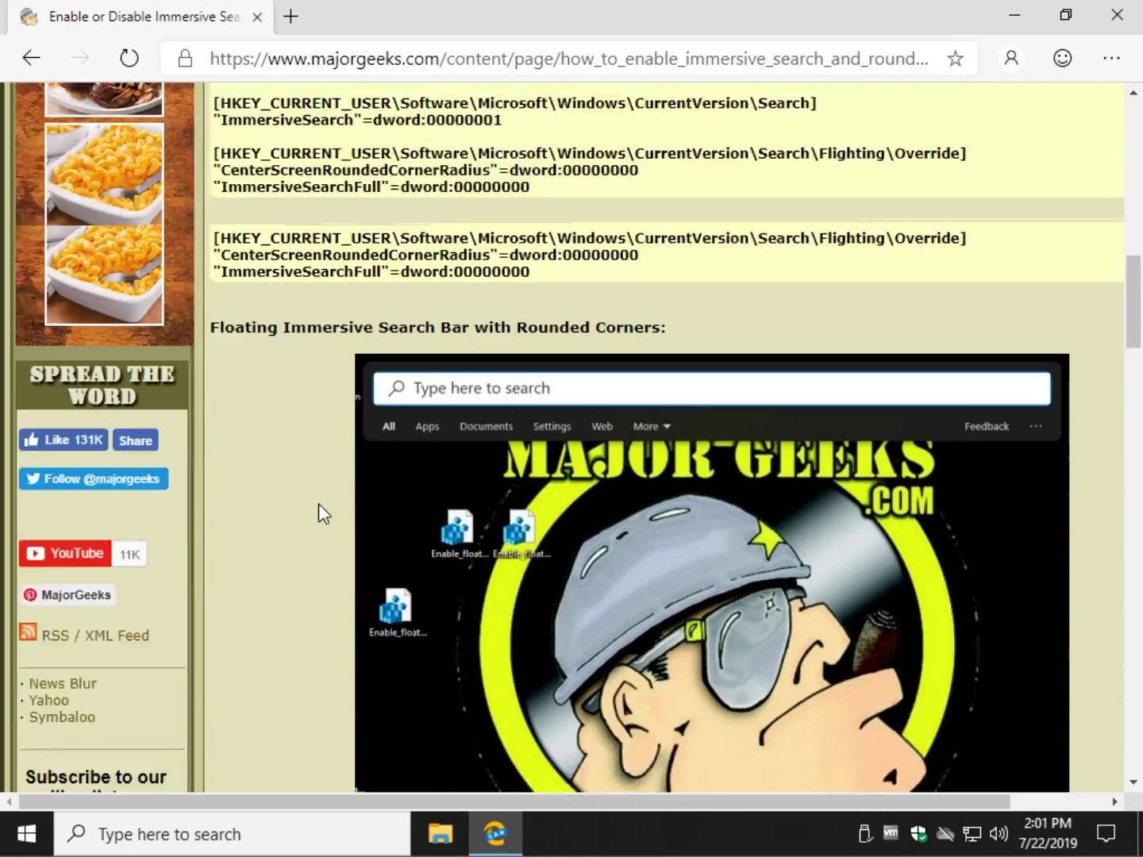
{"action": "scroll", "coordinate": [318, 503], "scroll_direction": "down", "scroll_amount": 10}
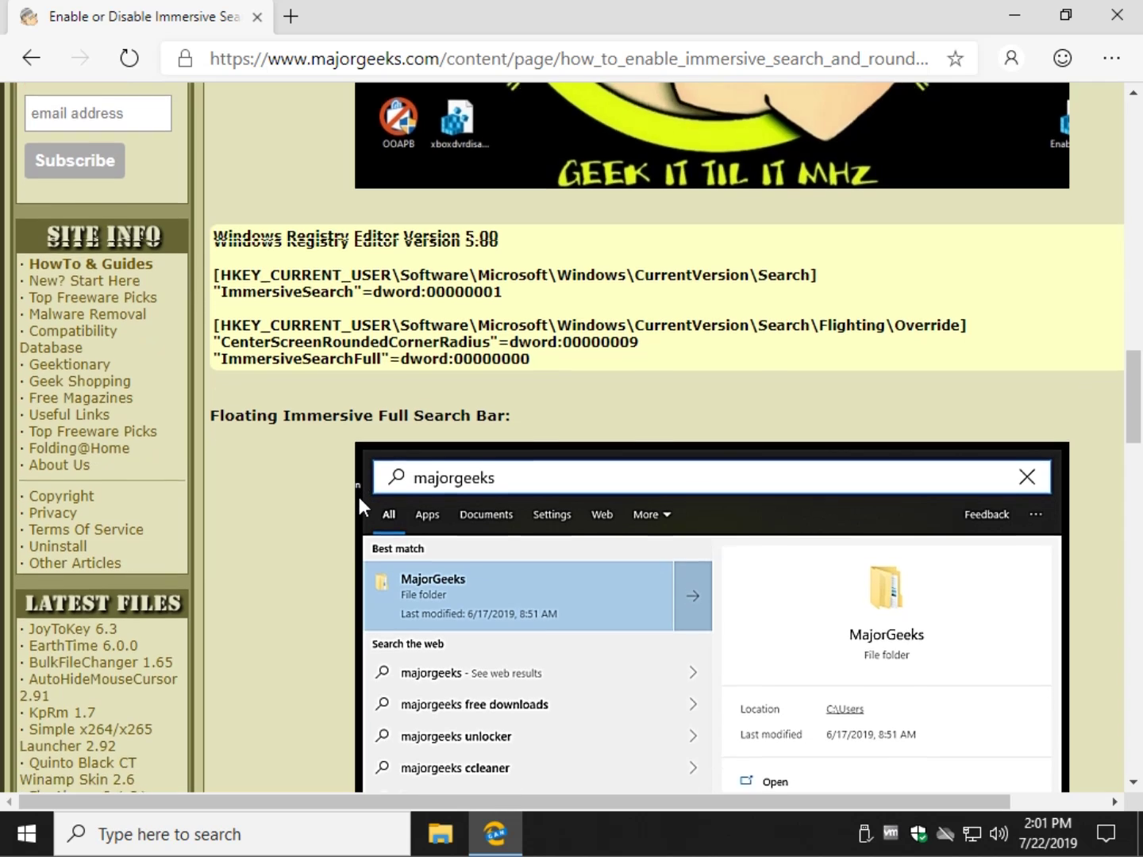
{"action": "scroll", "coordinate": [349, 496], "scroll_direction": "down", "scroll_amount": 7}
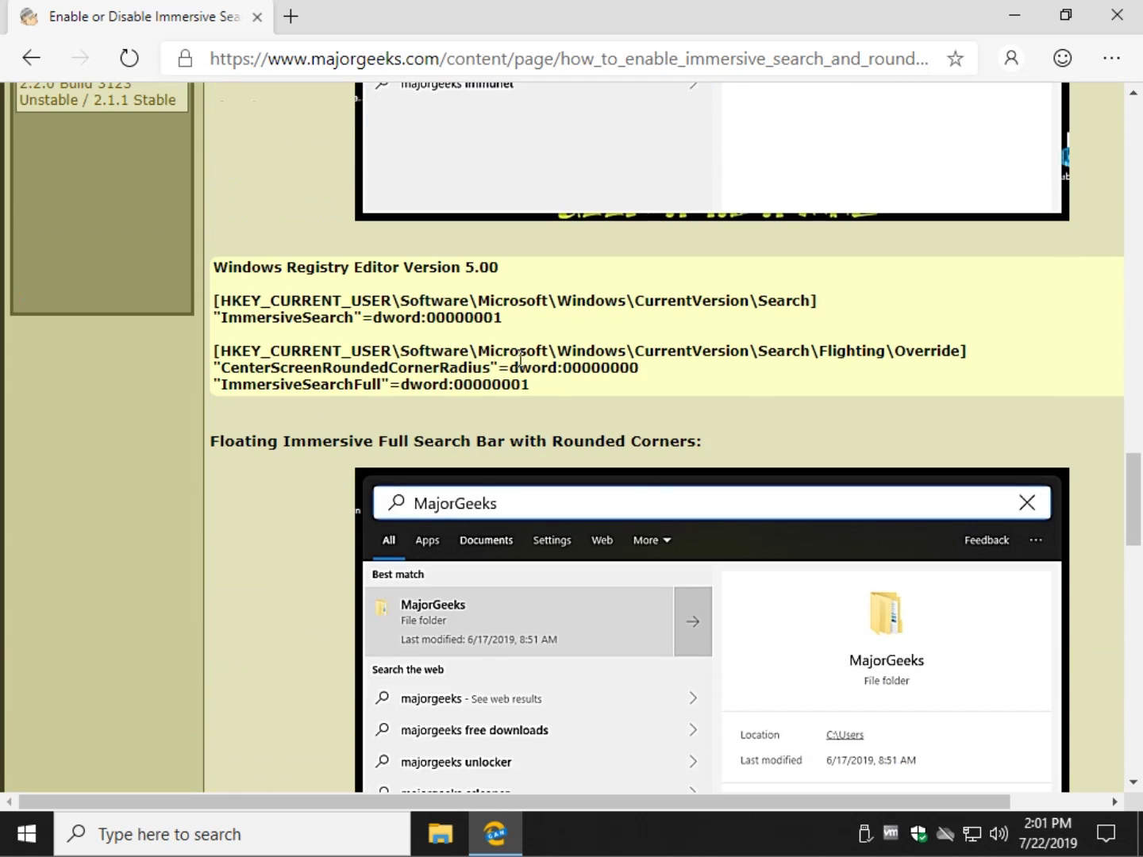
{"action": "left_click_drag", "start_coordinate": [546, 381], "coordinate": [249, 288]}
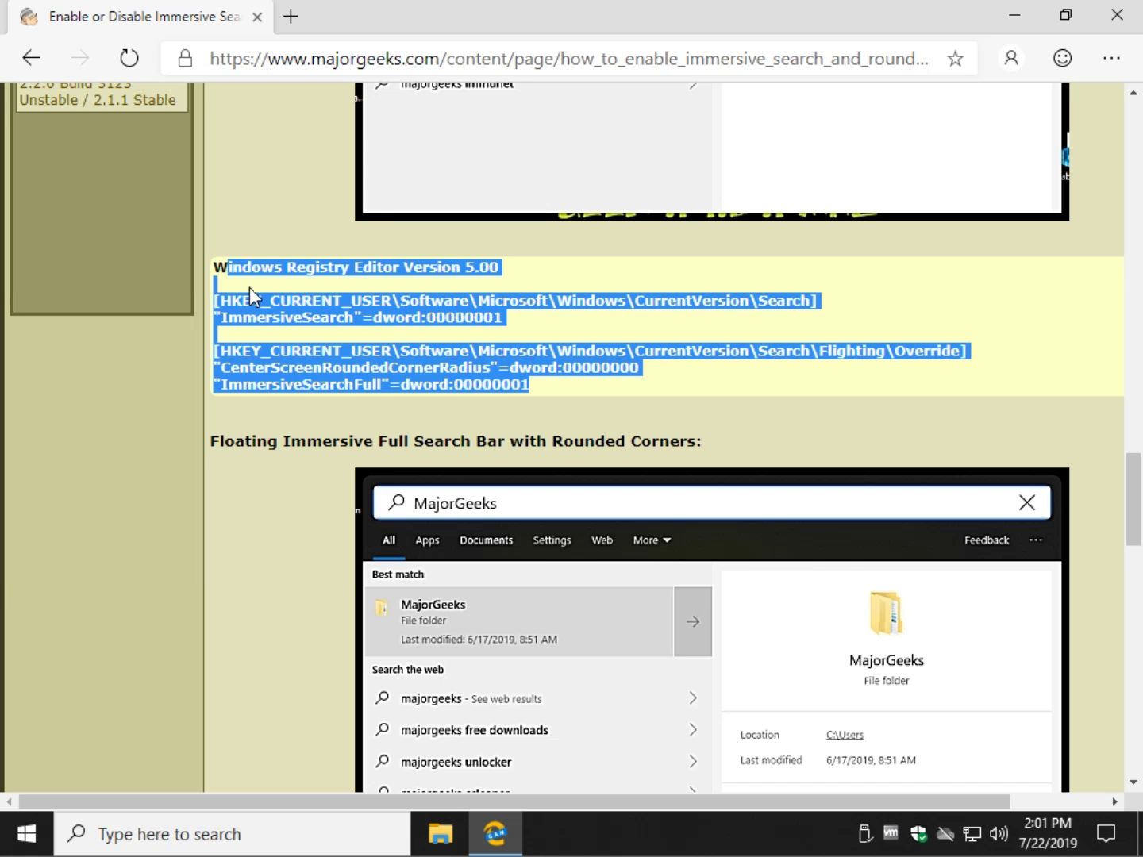
{"action": "left_click", "coordinate": [321, 412]}
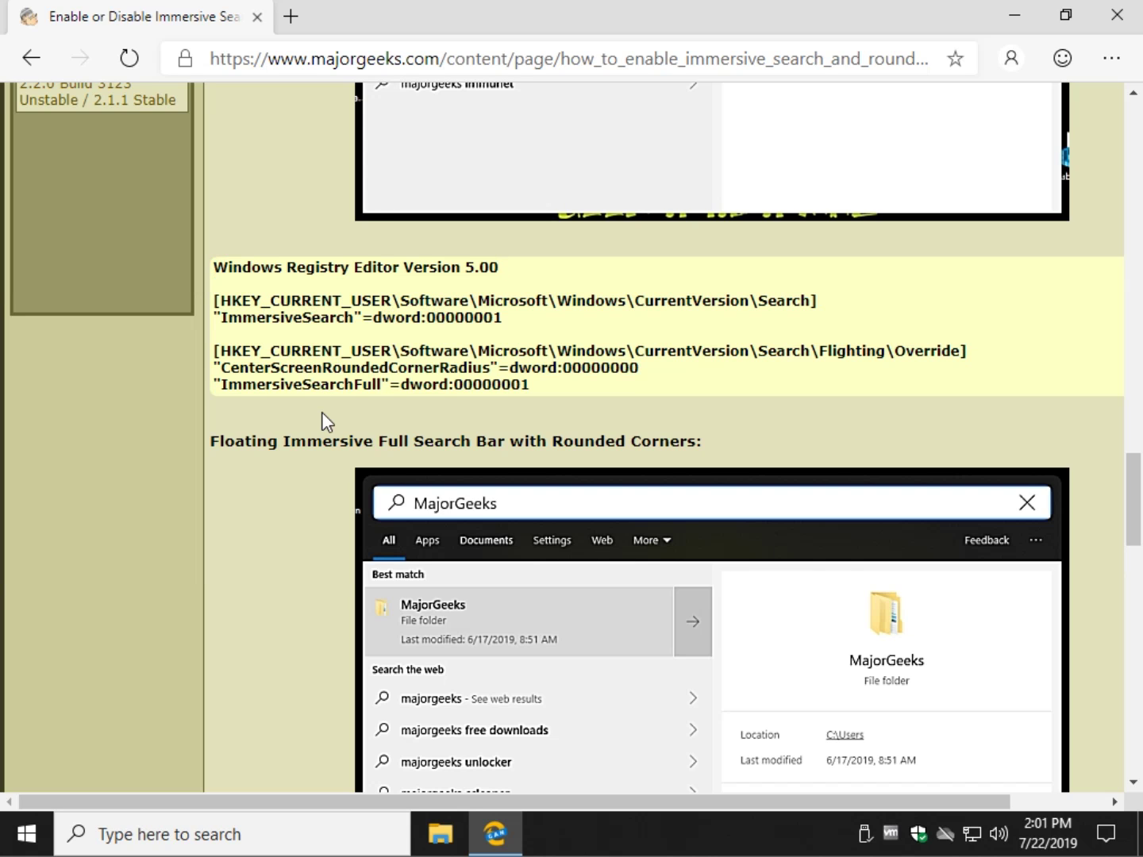
Step: Minimize Edge and briefly try Windows Search with the query 'h' before dismissing it
{"action": "left_click", "coordinate": [1016, 22]}
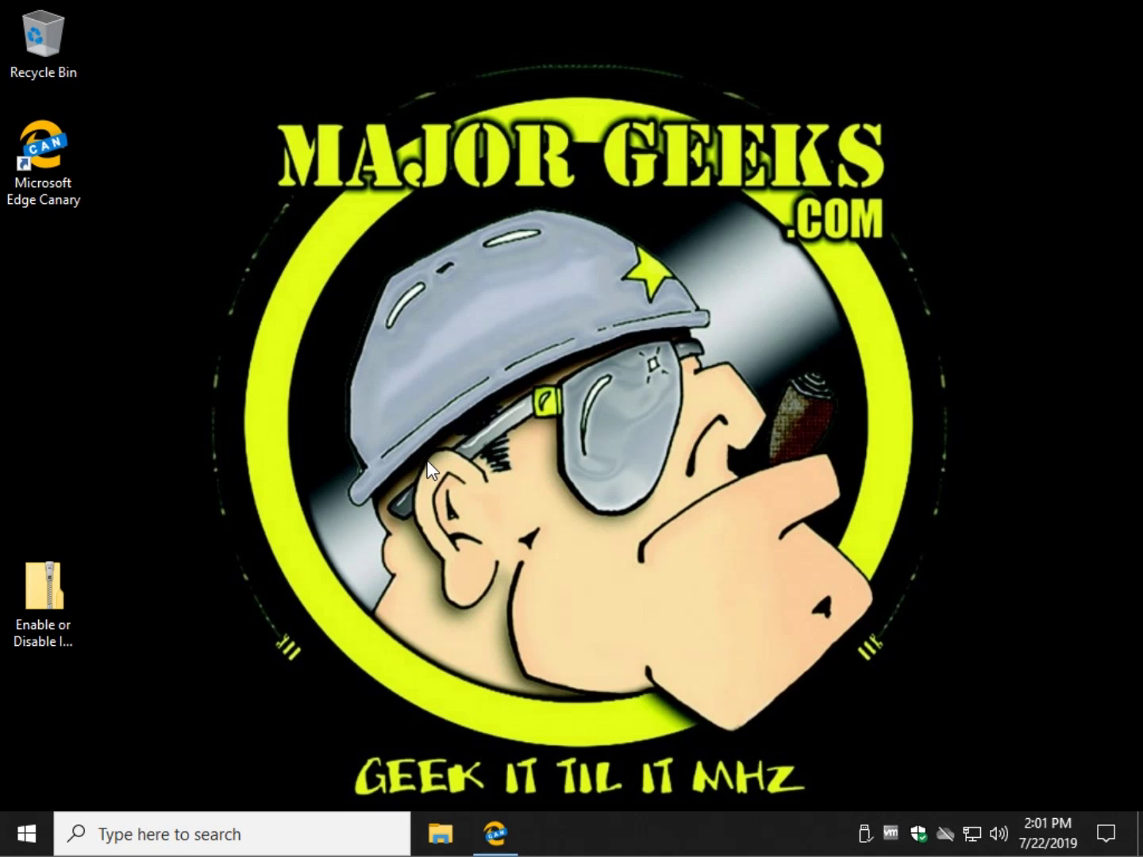
{"action": "left_click", "coordinate": [212, 841]}
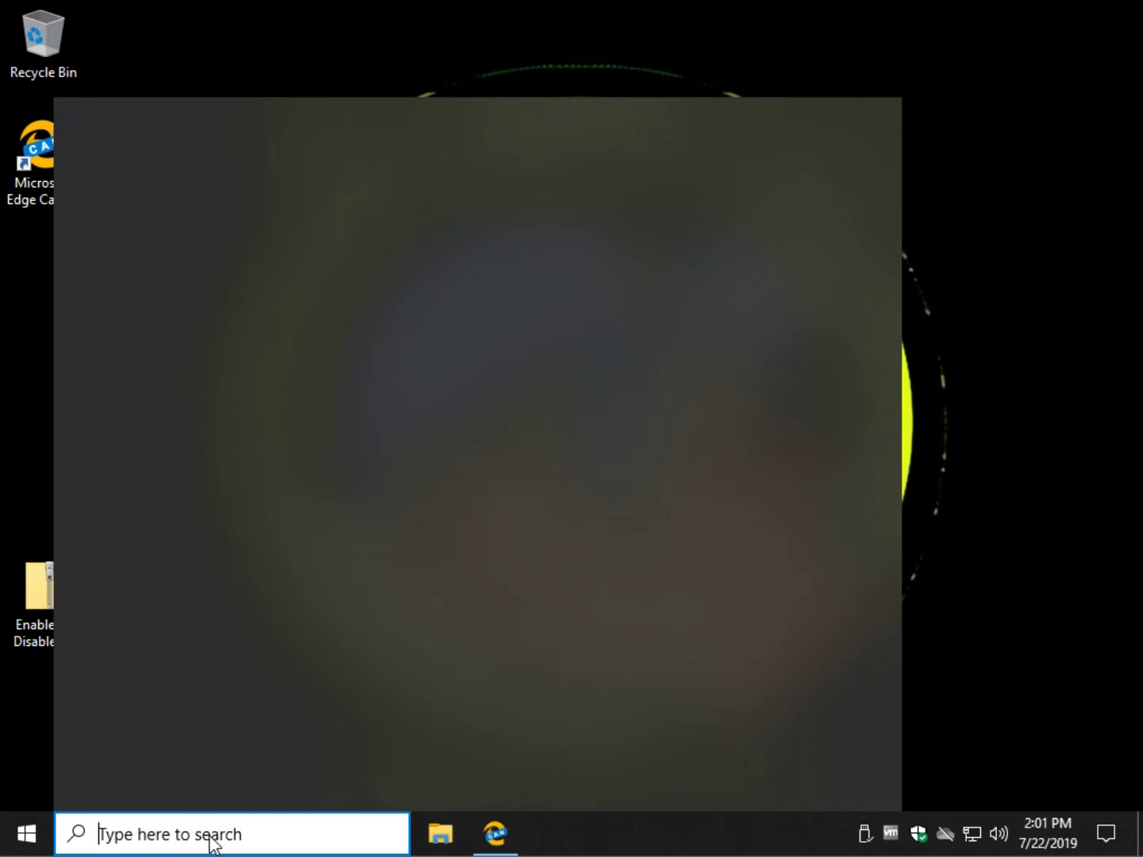
{"action": "type", "text": "hi"}
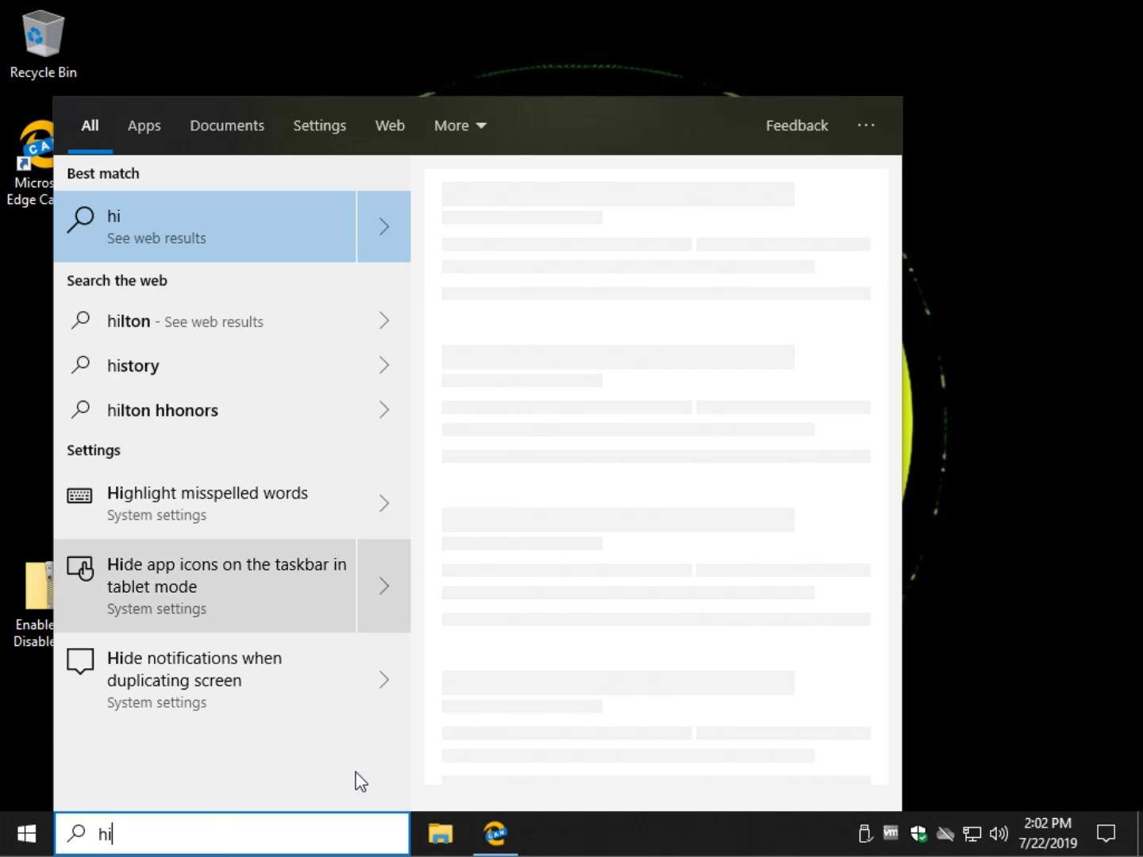
{"action": "left_click", "coordinate": [1054, 218]}
Step: Extract the zip's five .reg files to a desktop folder and widen the Name column
{"action": "double_click", "coordinate": [44, 588]}
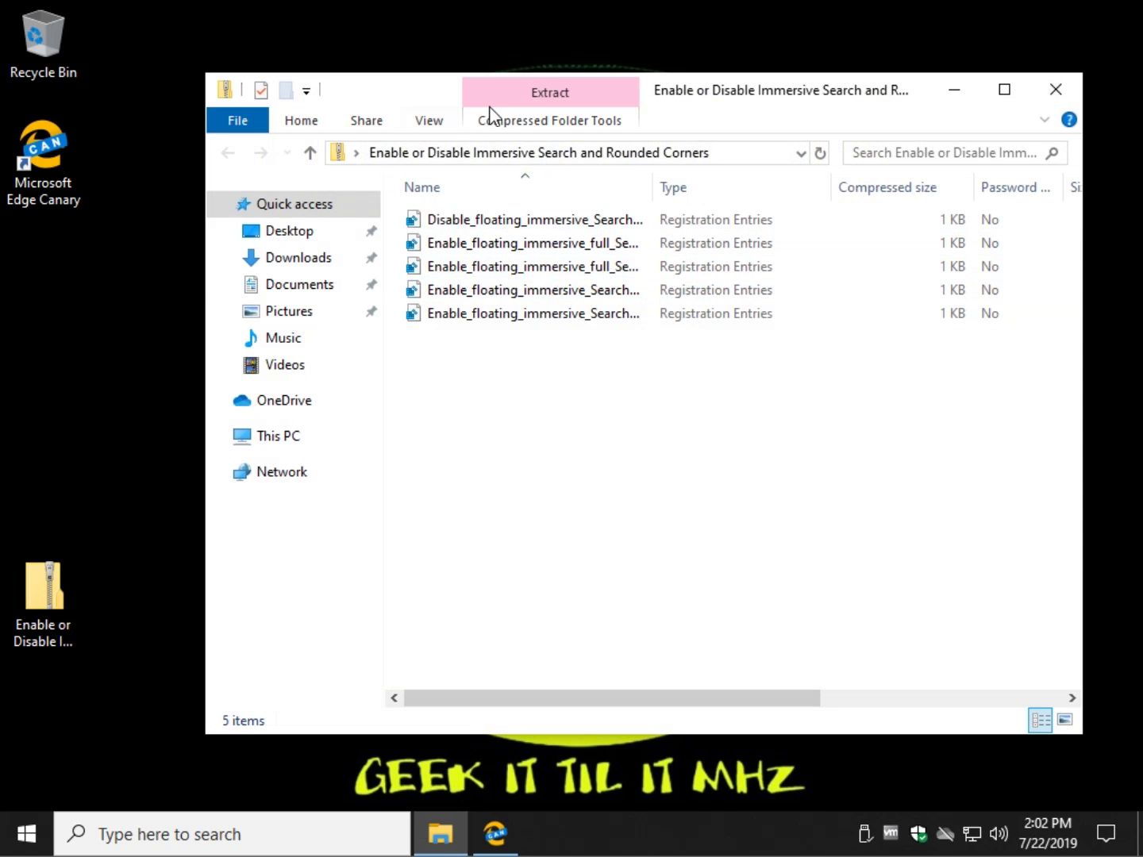
{"action": "double_click", "coordinate": [553, 102]}
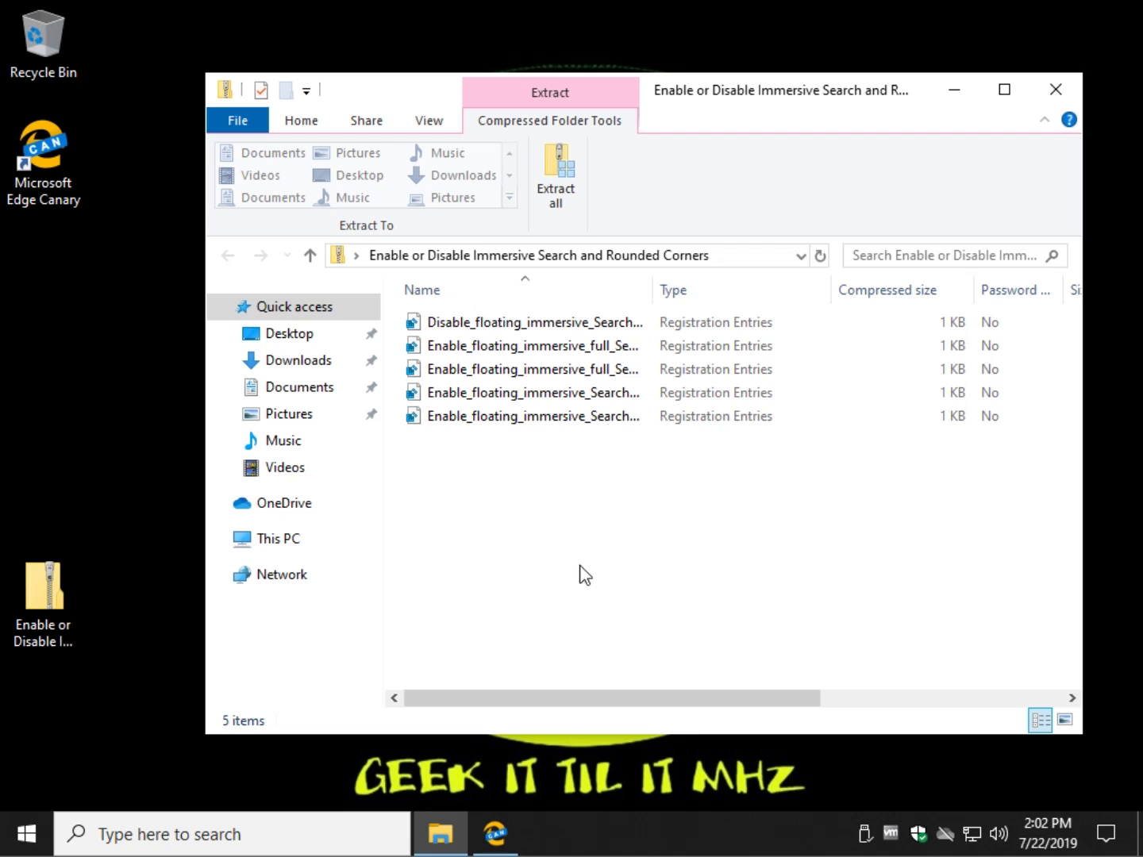
{"action": "left_click", "coordinate": [553, 179]}
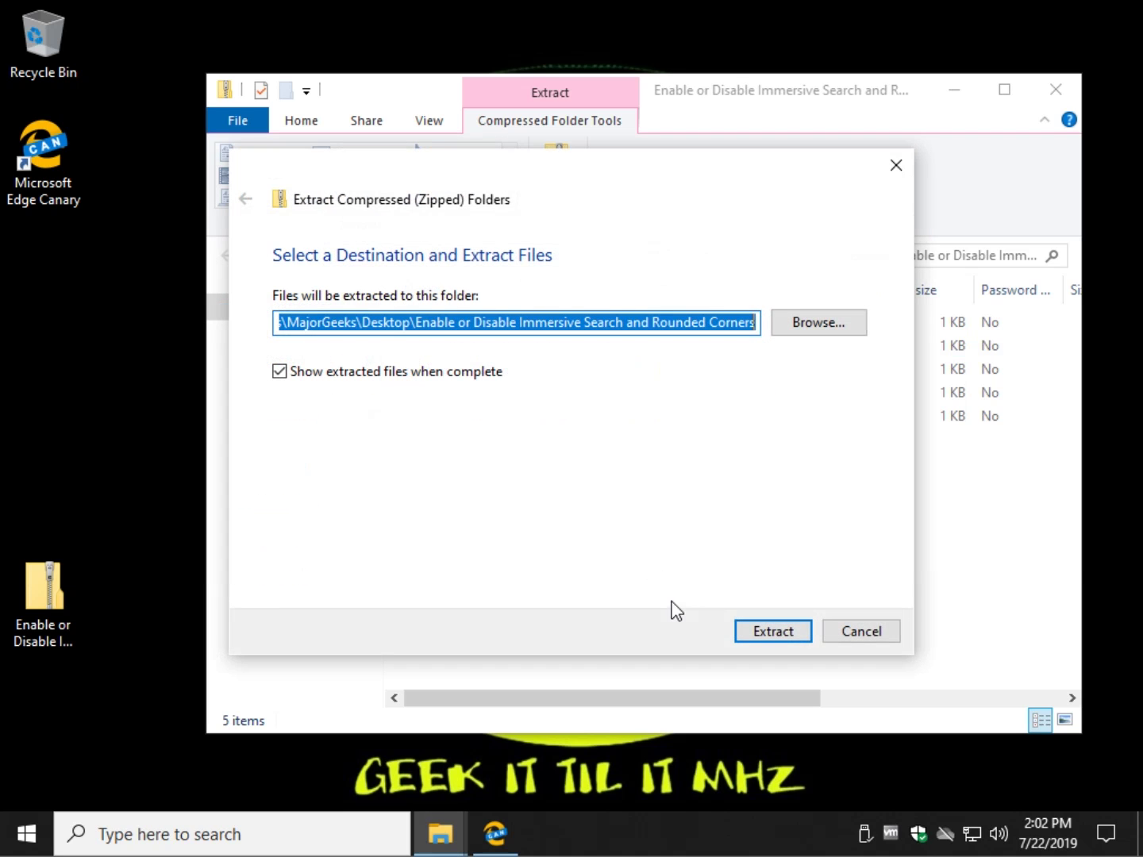
{"action": "left_click", "coordinate": [777, 632]}
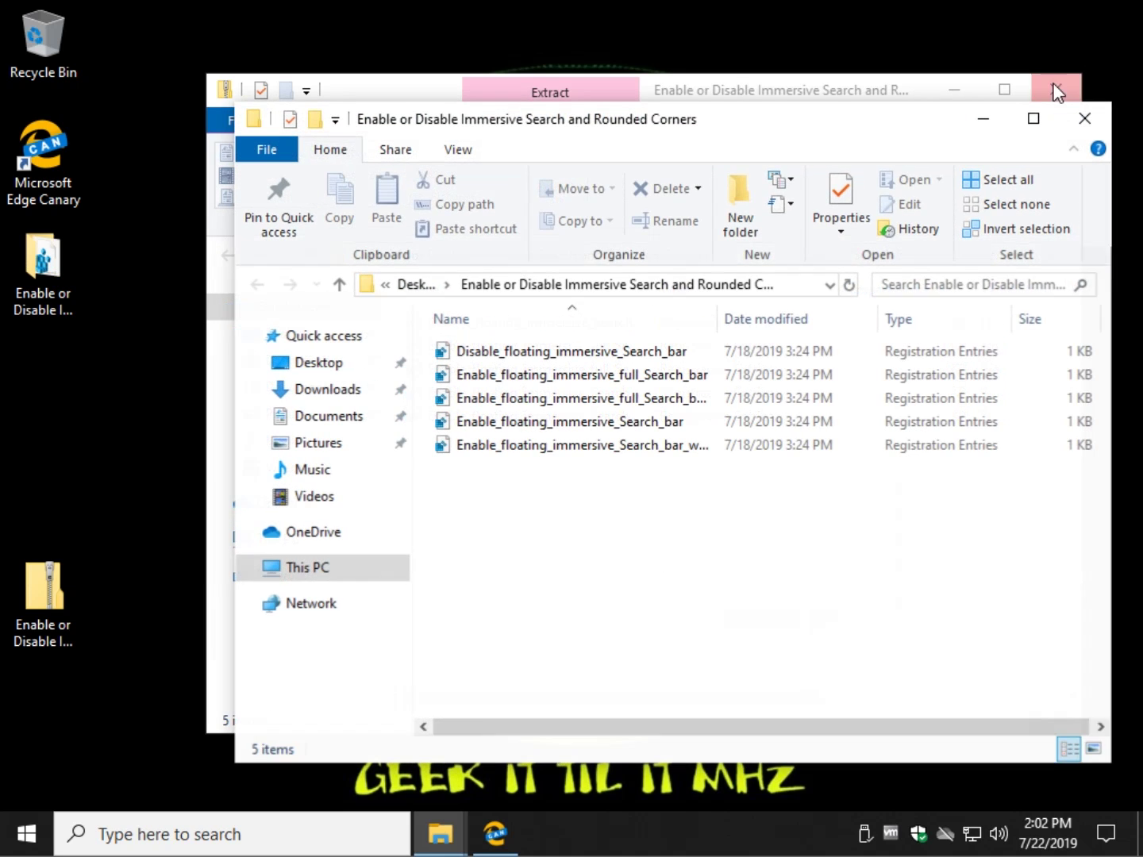
{"action": "left_click", "coordinate": [1054, 89]}
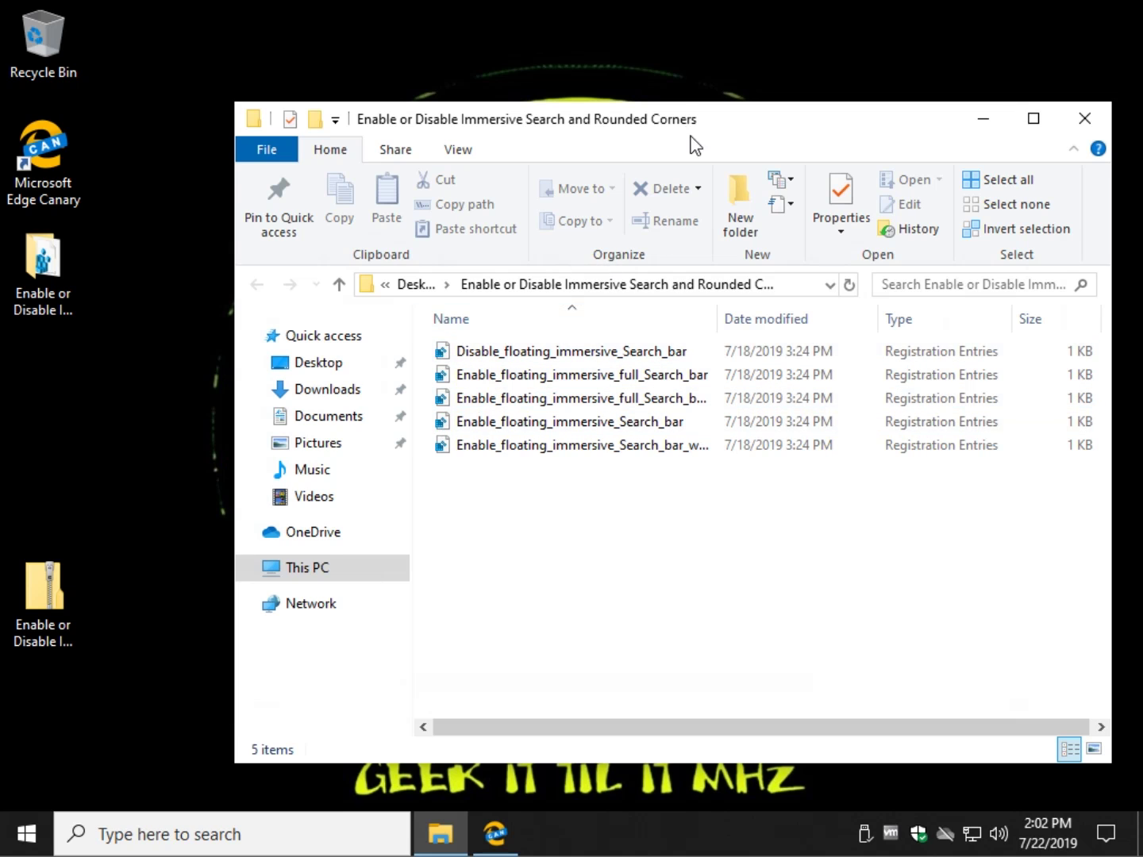
{"action": "left_click_drag", "start_coordinate": [690, 137], "coordinate": [592, 89]}
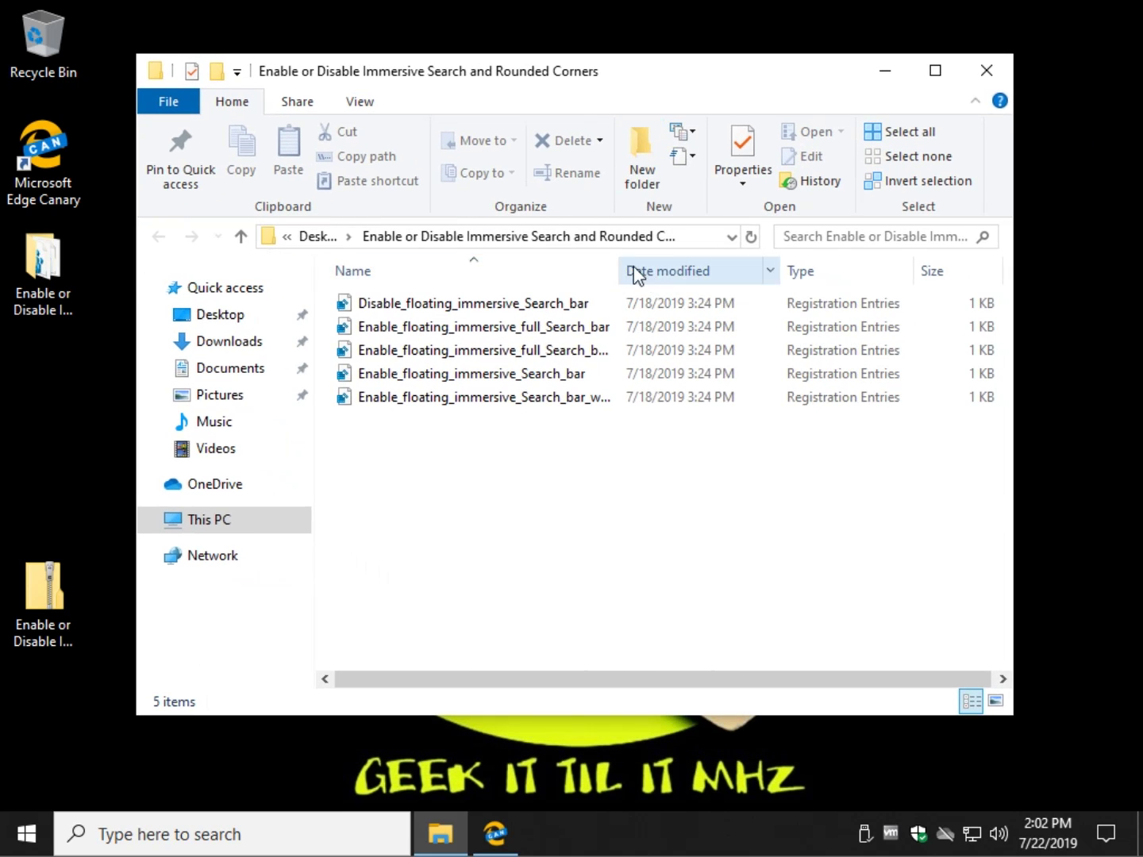
{"action": "left_click_drag", "start_coordinate": [618, 265], "coordinate": [811, 269]}
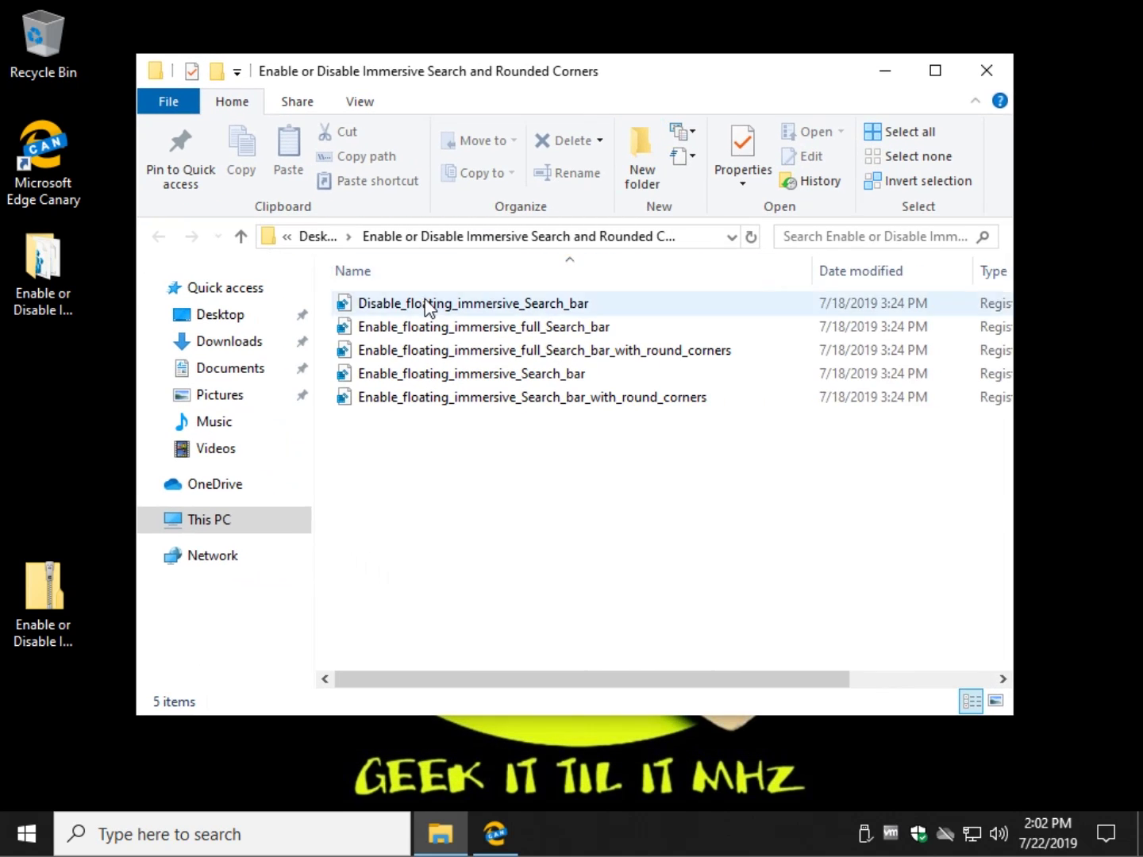
Step: Merge Enable_floating_immersive_full_Search_bar.reg, accepting UAC, the warning and the success message
{"action": "left_click", "coordinate": [450, 325]}
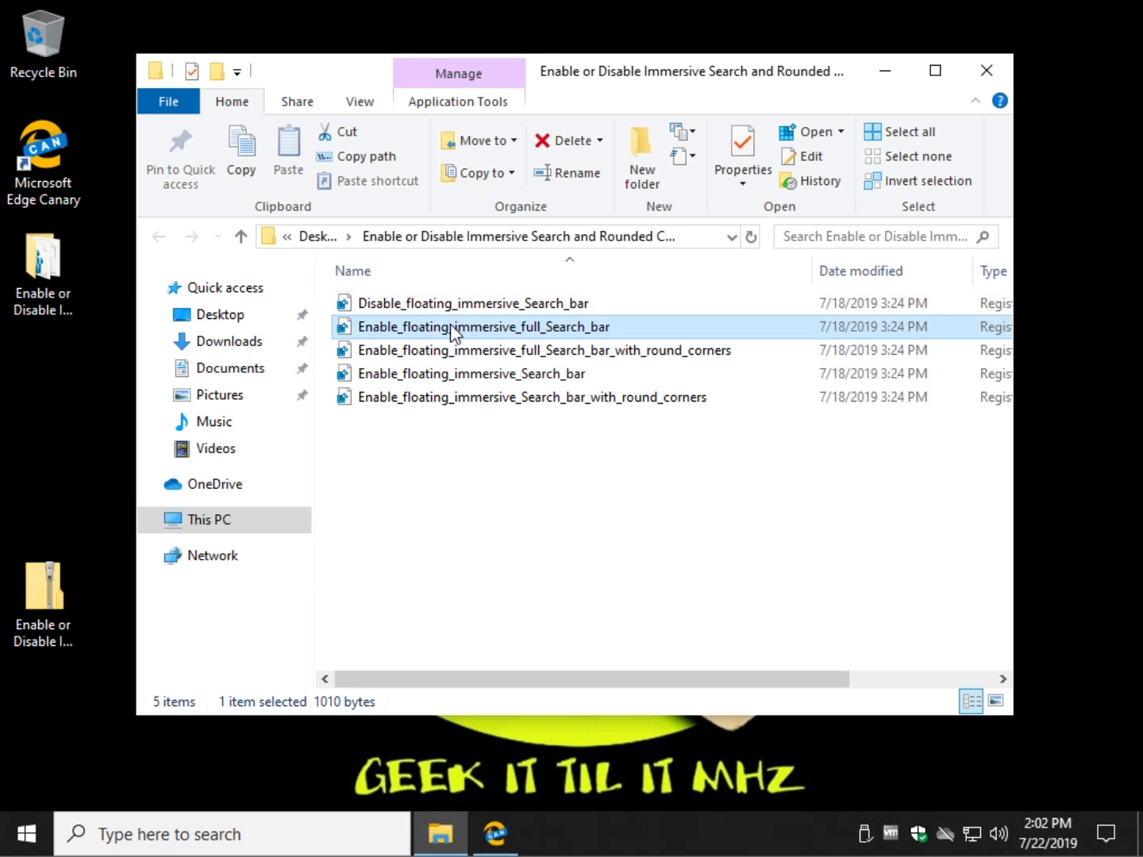
{"action": "double_click", "coordinate": [450, 324]}
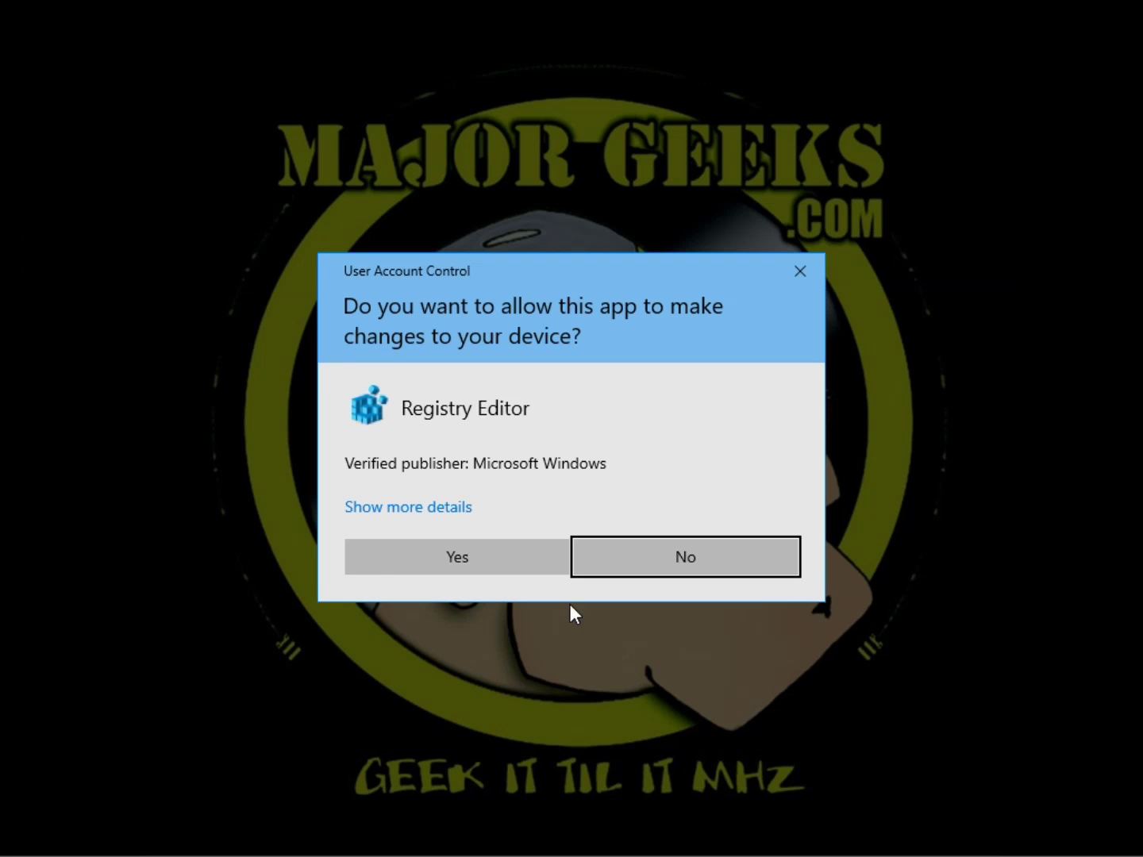
{"action": "left_click", "coordinate": [517, 553]}
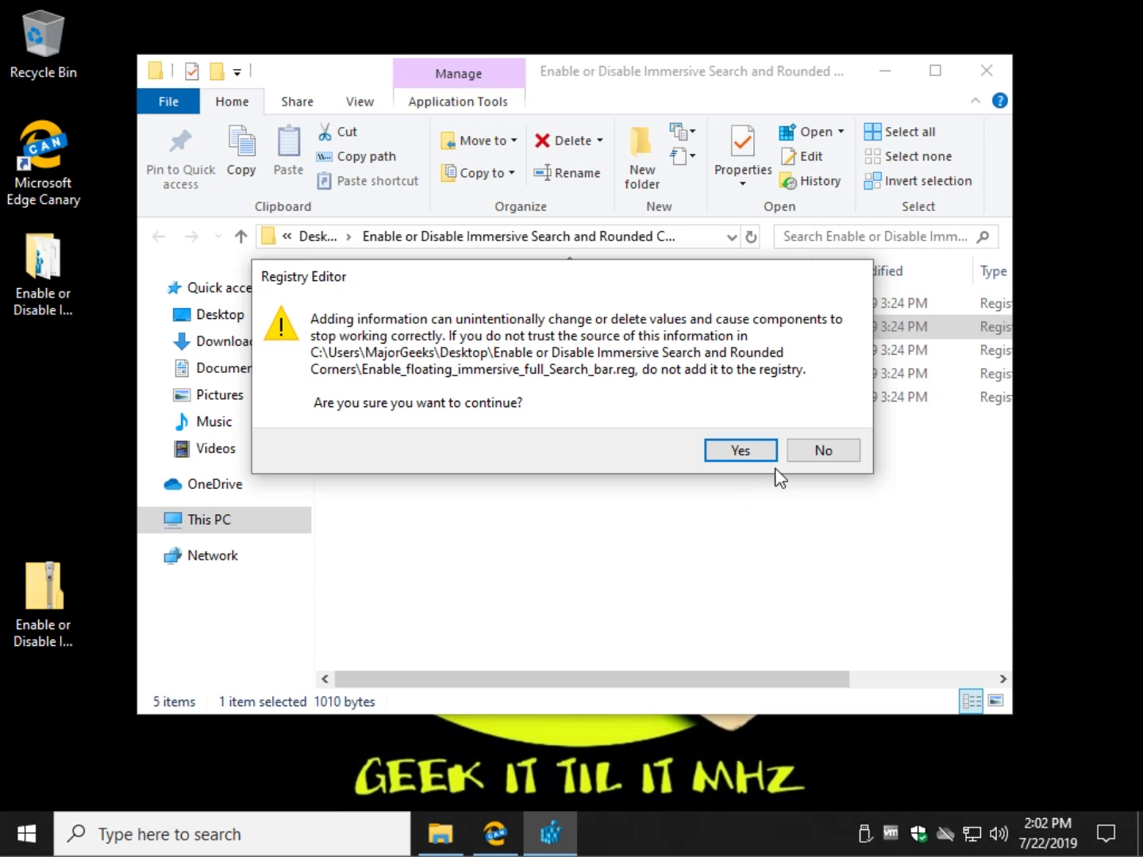
{"action": "left_click", "coordinate": [746, 455]}
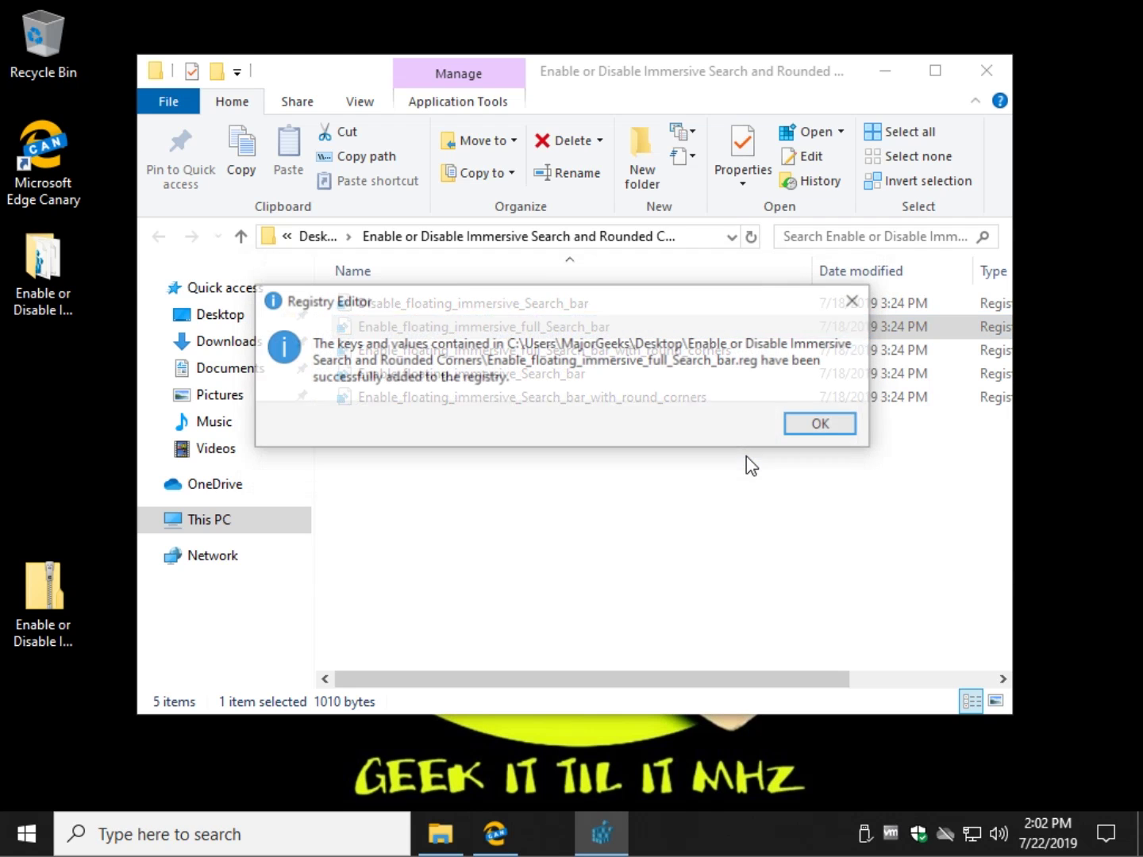
{"action": "left_click", "coordinate": [793, 427]}
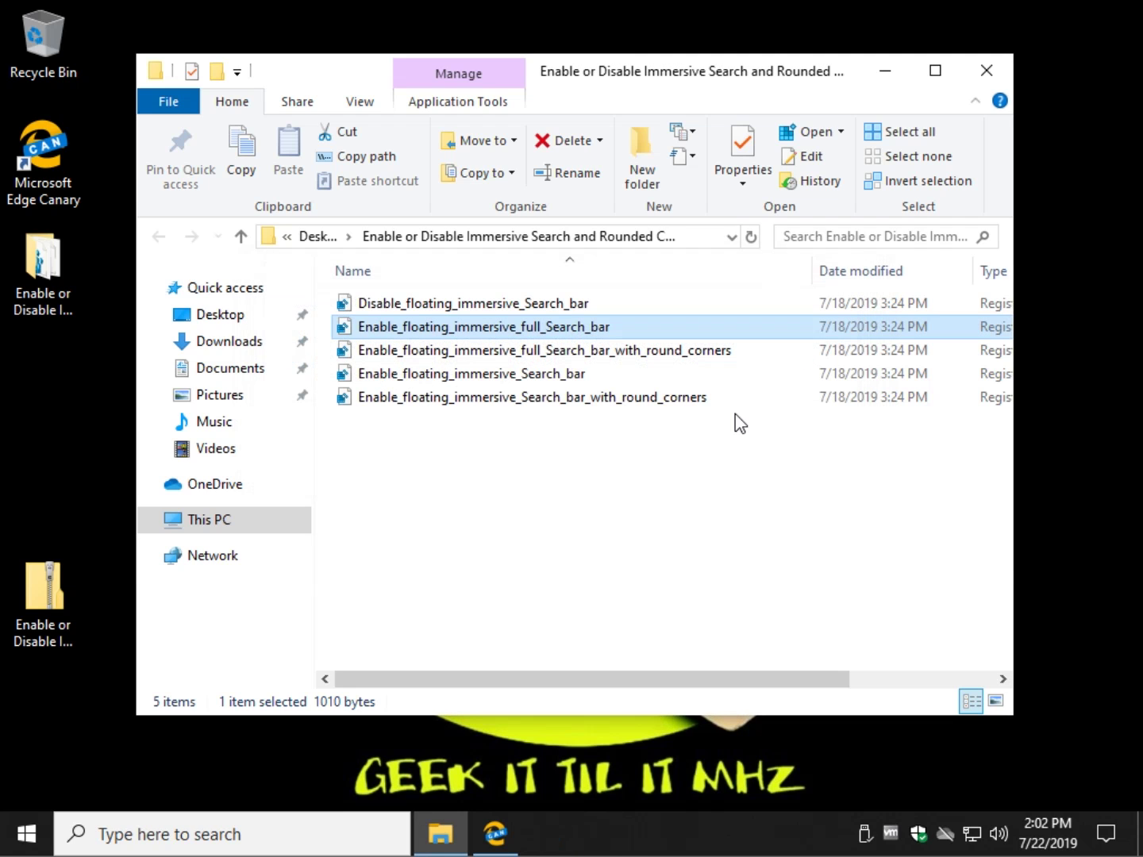
Step: Test the new full floating search panel with the query 'hh', then clear and close it
{"action": "key", "text": "super"}
{"action": "left_click", "coordinate": [166, 828]}
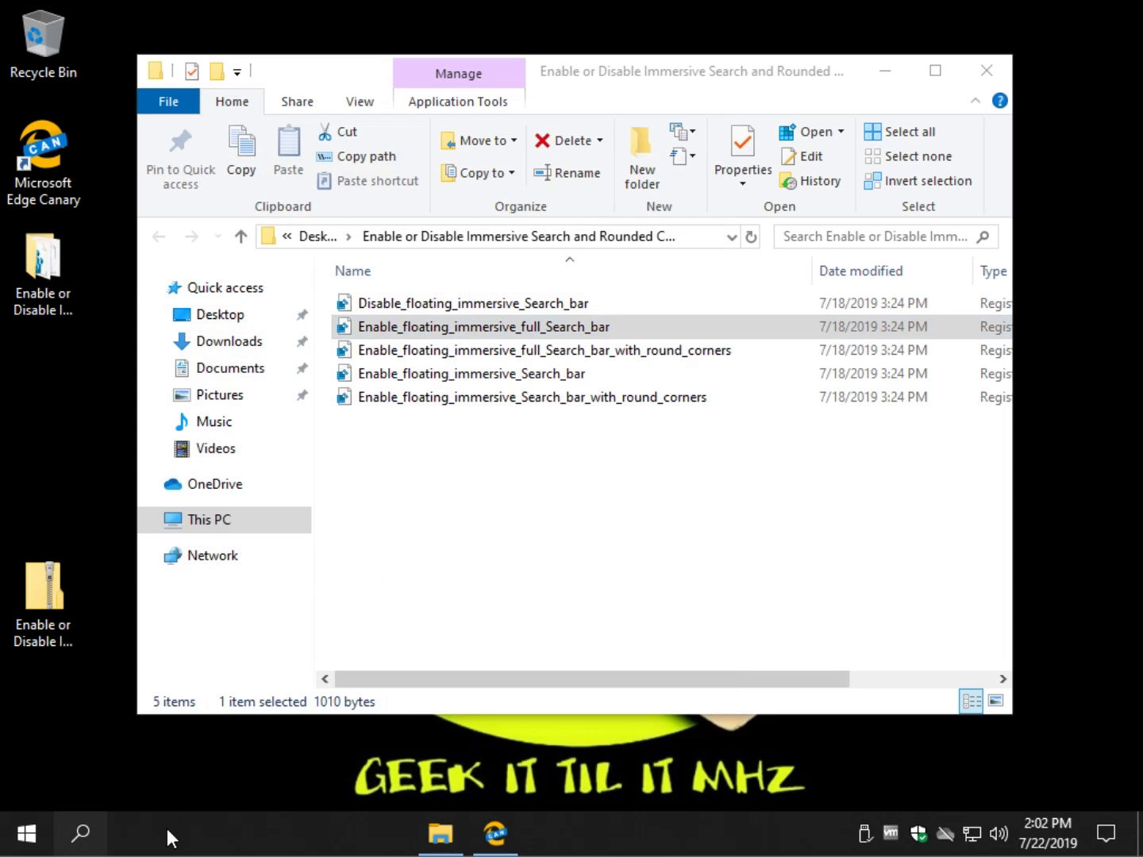
{"action": "key", "text": "super+s"}
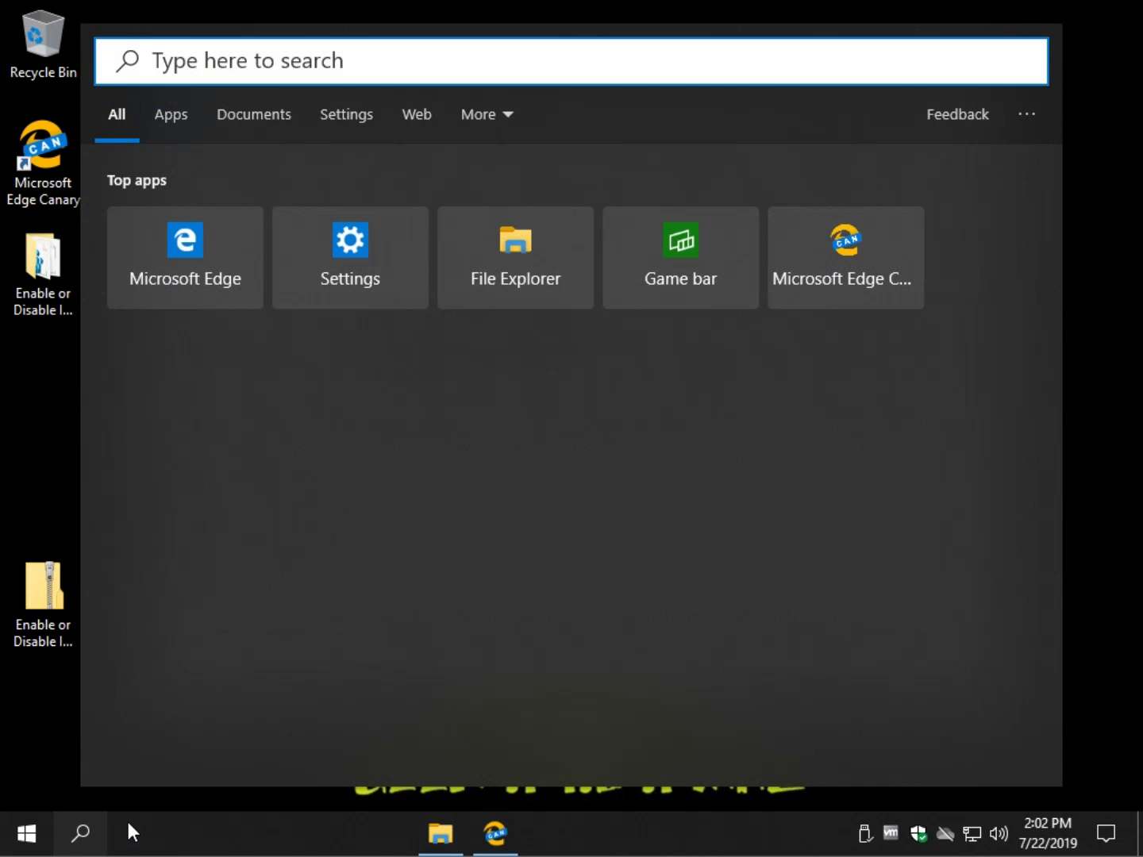
{"action": "type", "text": "hh"}
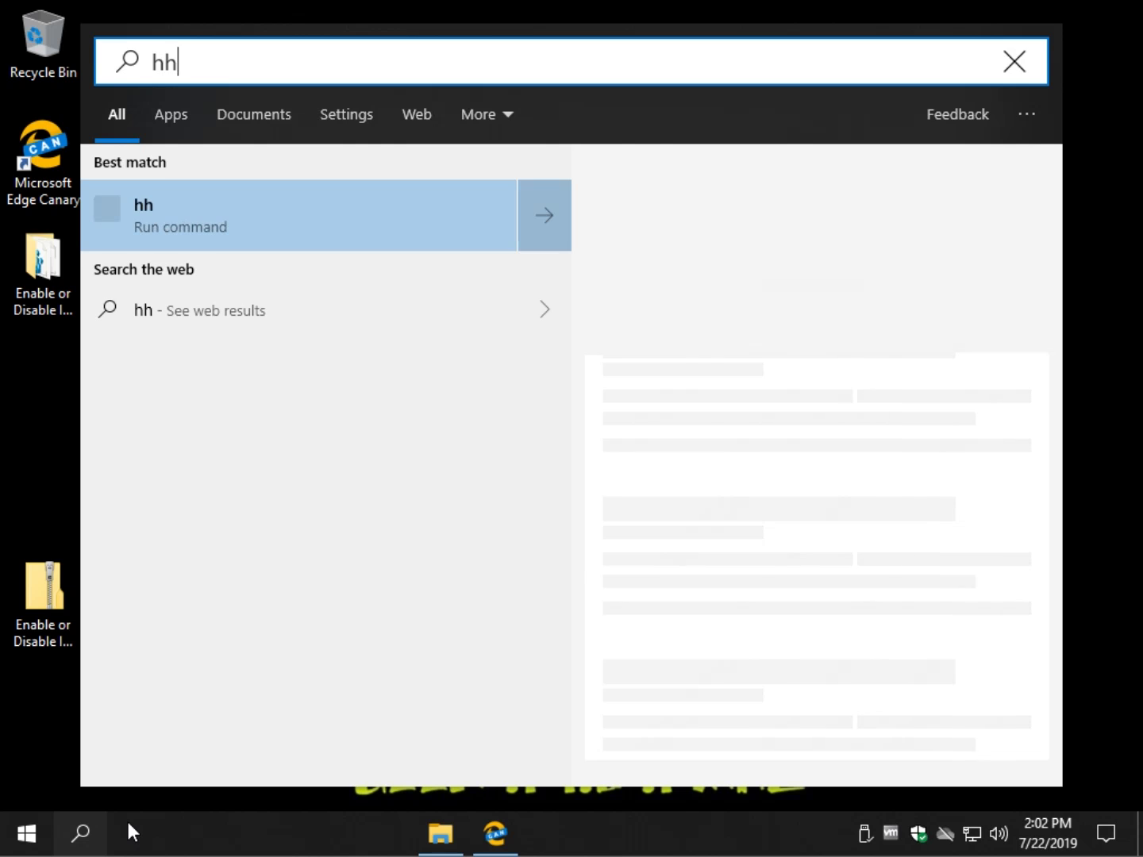
{"action": "left_click", "coordinate": [1014, 63]}
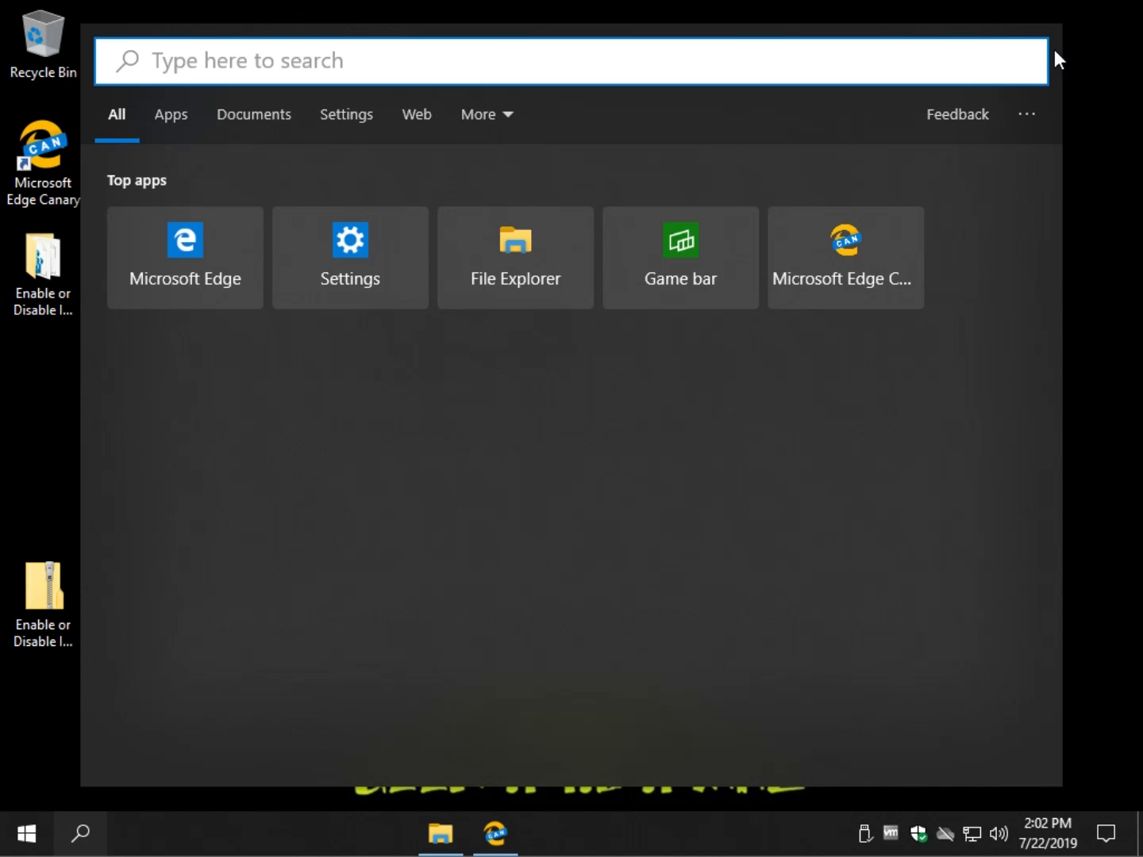
{"action": "key", "text": "super"}
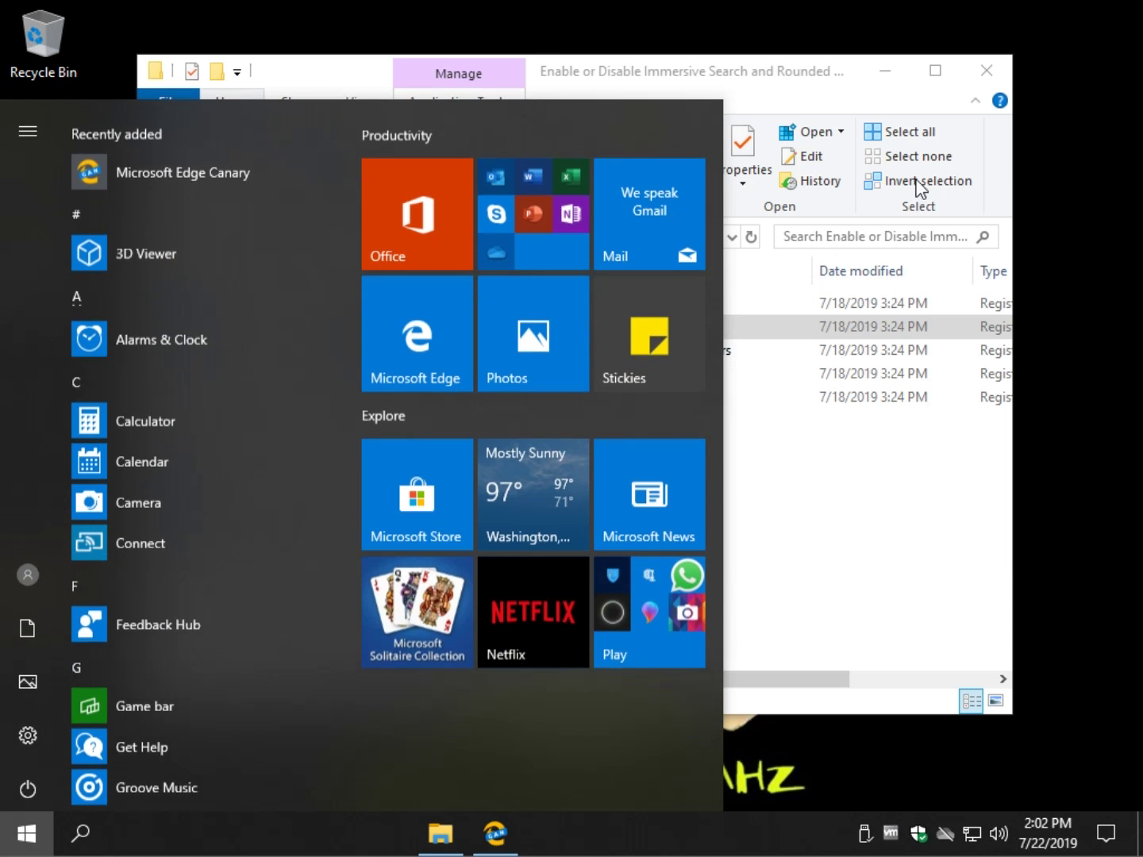
{"action": "key", "text": "Escape"}
Step: Start merging Disable_floating_immersive_Search_bar.reg and approve the UAC prompt
{"action": "left_click", "coordinate": [431, 304]}
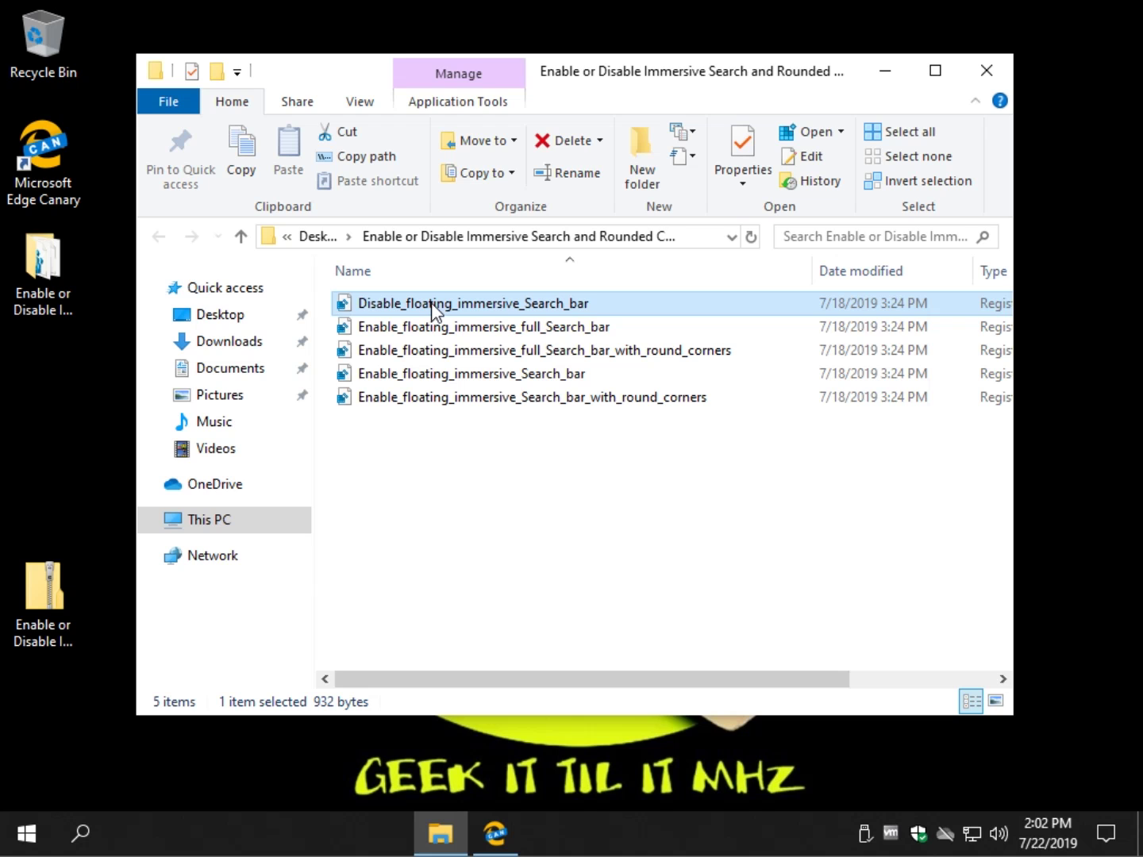
{"action": "double_click", "coordinate": [431, 302]}
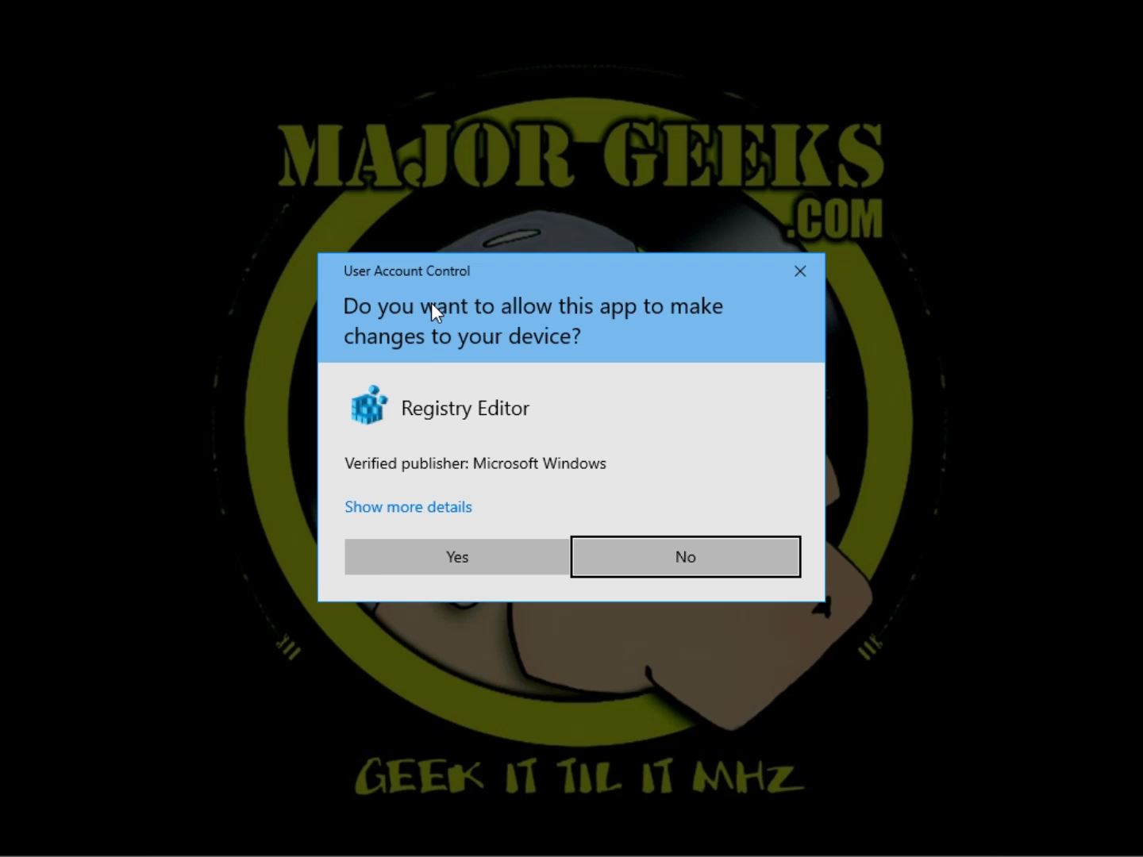
{"action": "left_click", "coordinate": [492, 569]}
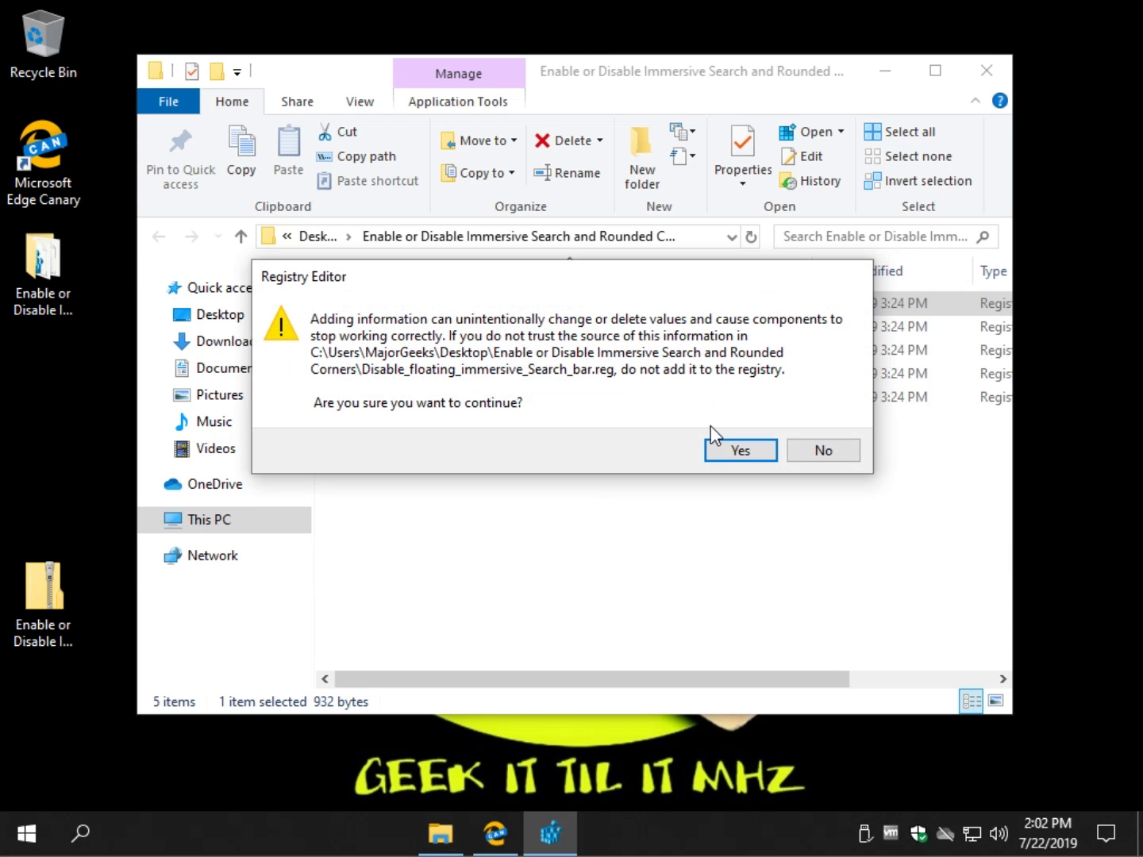
Step: Finish merging the Disable file so search returns to its default style
{"action": "left_click", "coordinate": [743, 450]}
{"action": "left_click", "coordinate": [837, 424]}
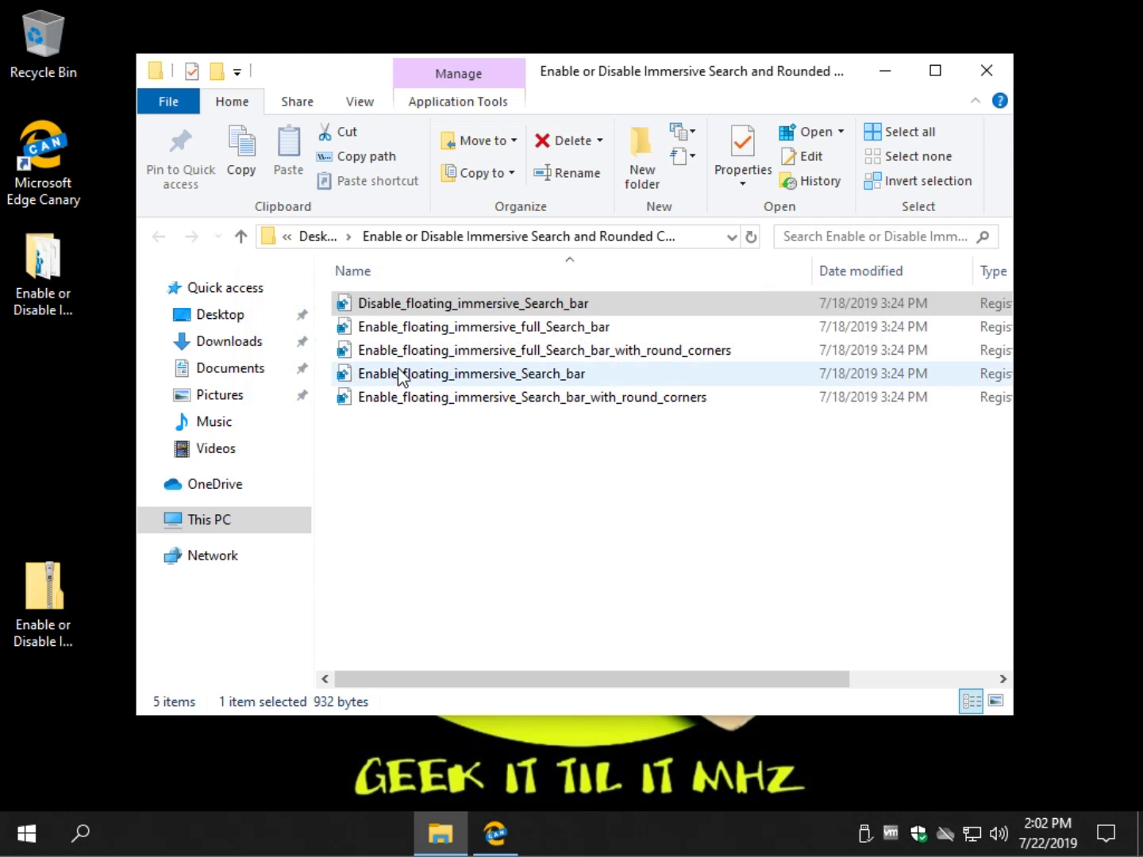
{"action": "left_click", "coordinate": [401, 327]}
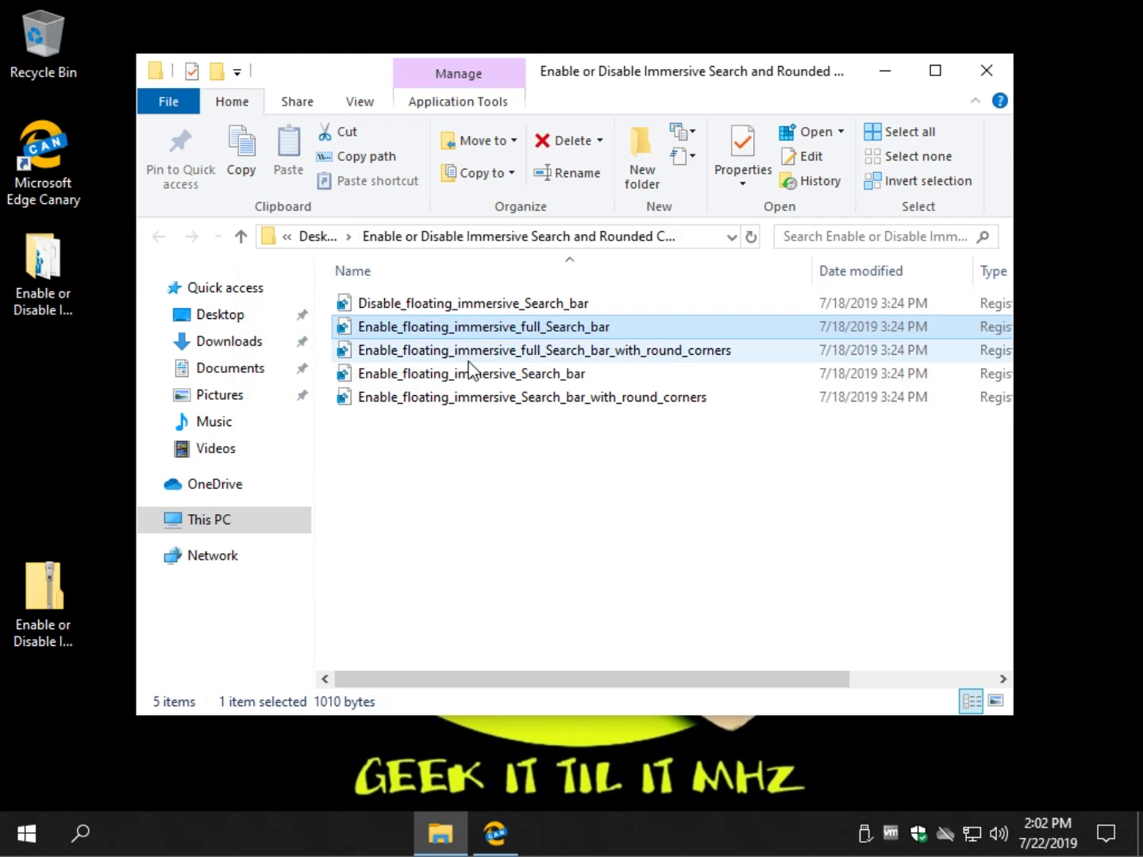
Step: Merge Enable_floating_immersive_full_Search_bar_with_round_corners.reg and open search to preview it
{"action": "left_click", "coordinate": [560, 352]}
{"action": "double_click", "coordinate": [560, 351]}
{"action": "left_click", "coordinate": [501, 558]}
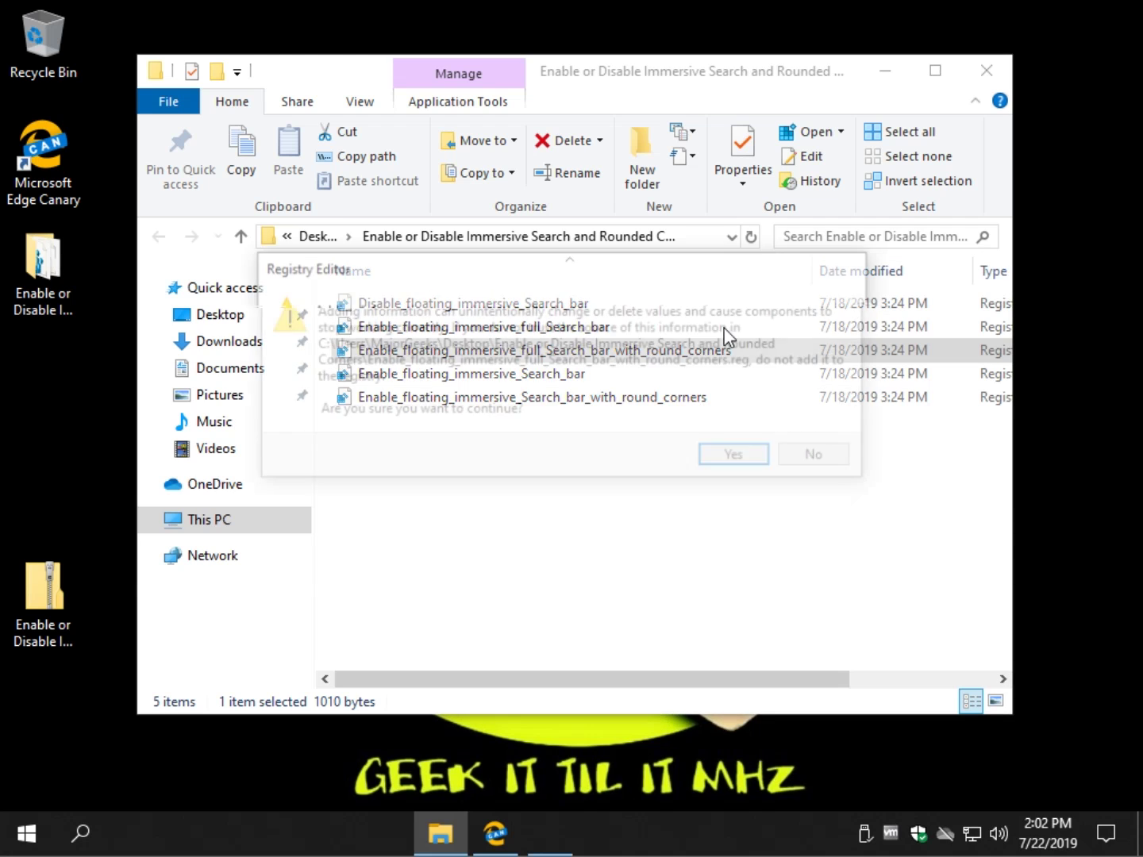
{"action": "left_click", "coordinate": [746, 457]}
{"action": "left_click", "coordinate": [817, 448]}
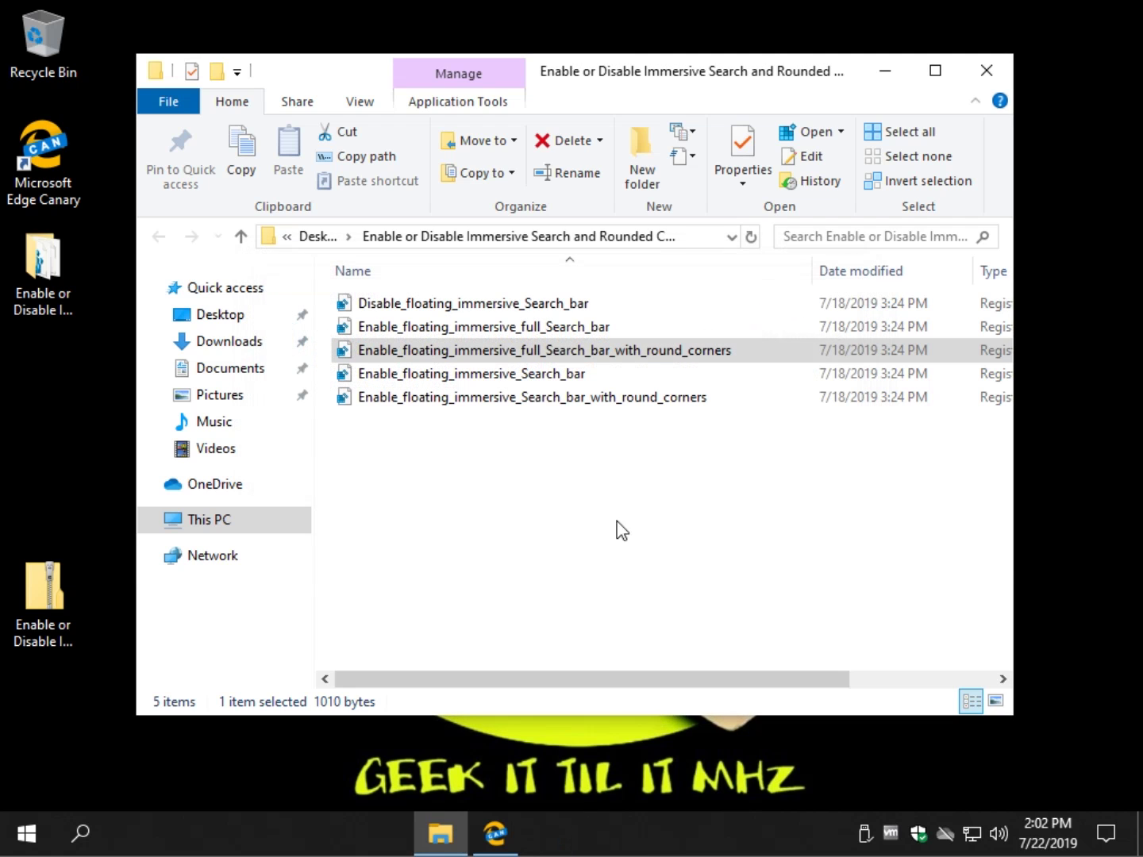
{"action": "left_click", "coordinate": [96, 838]}
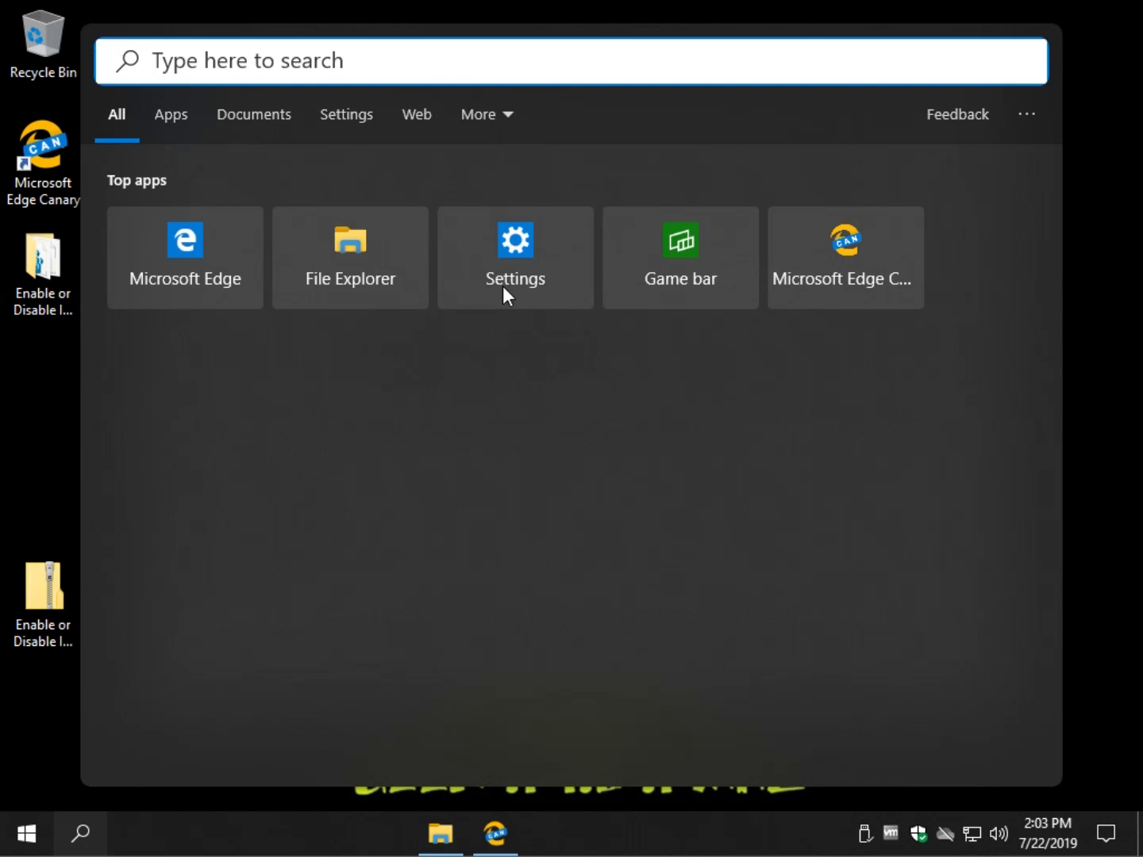
Step: Close search and merge Disable_floating_immersive_Search_bar.reg to restore default search
{"action": "left_click", "coordinate": [29, 523]}
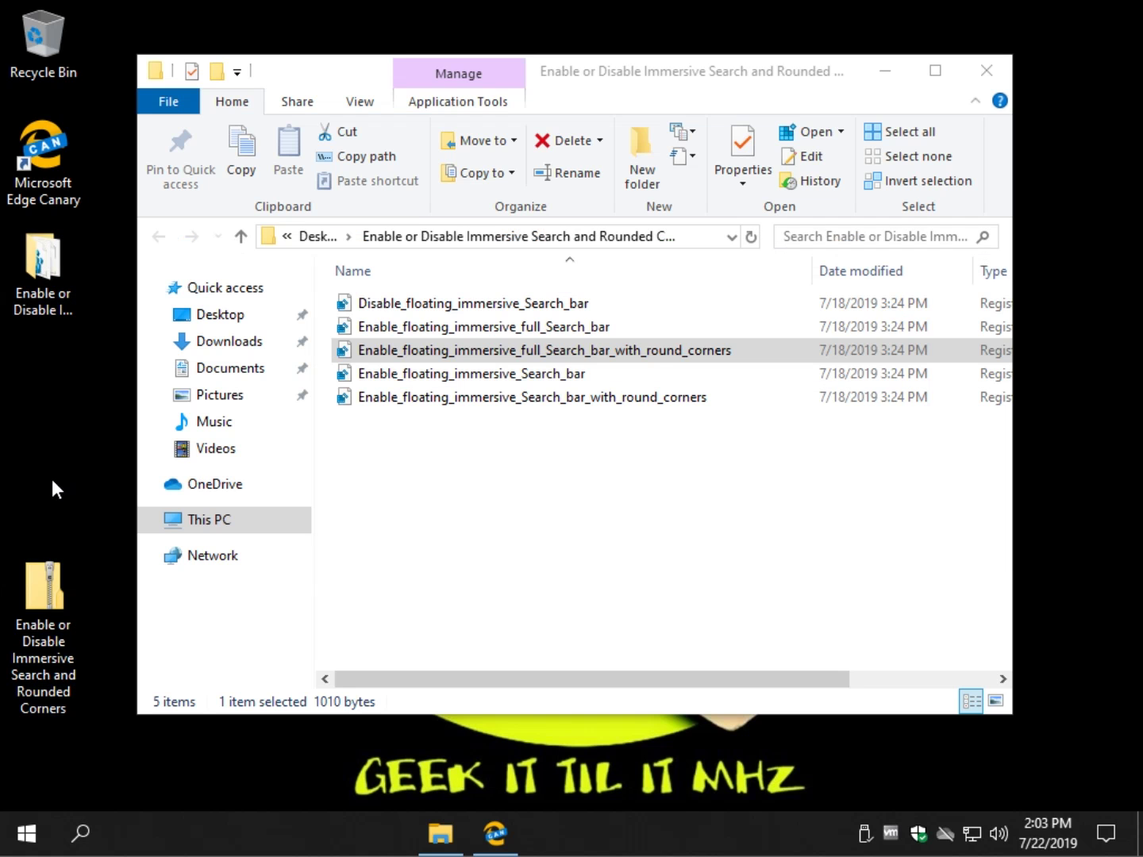
{"action": "double_click", "coordinate": [468, 304]}
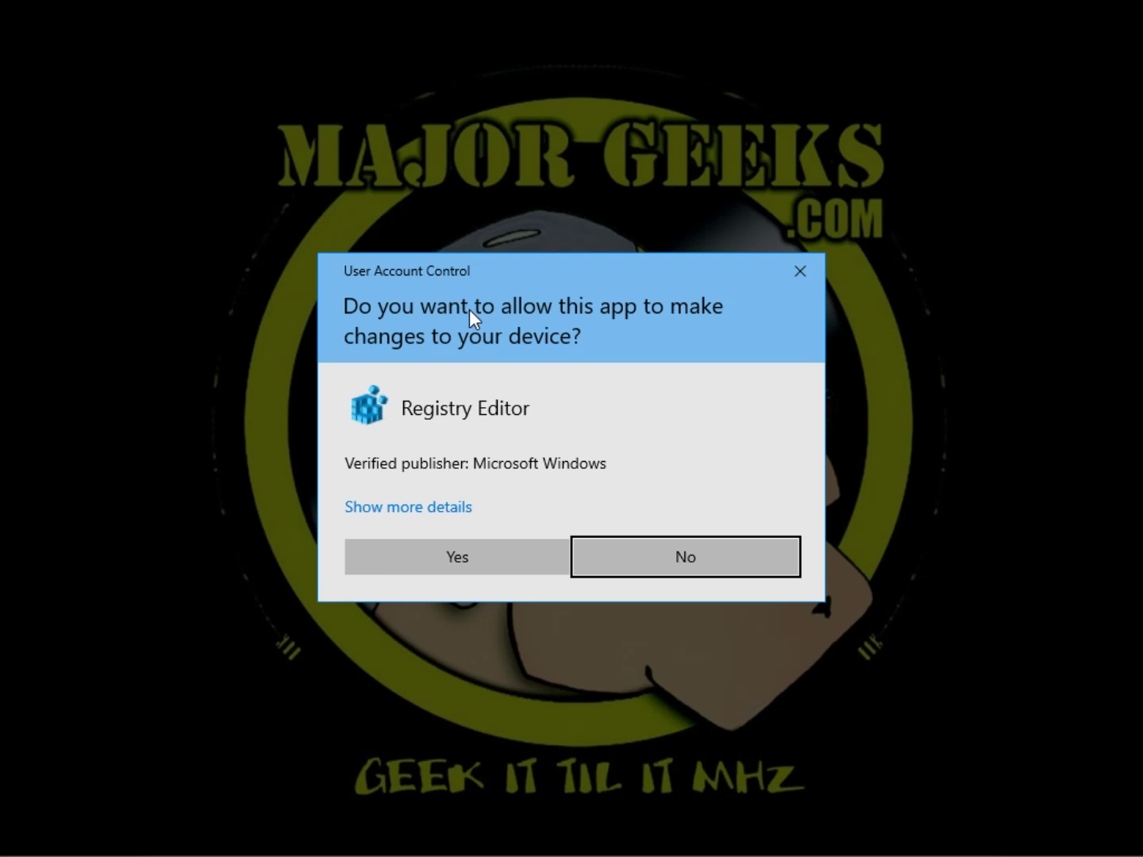
{"action": "left_click", "coordinate": [512, 568]}
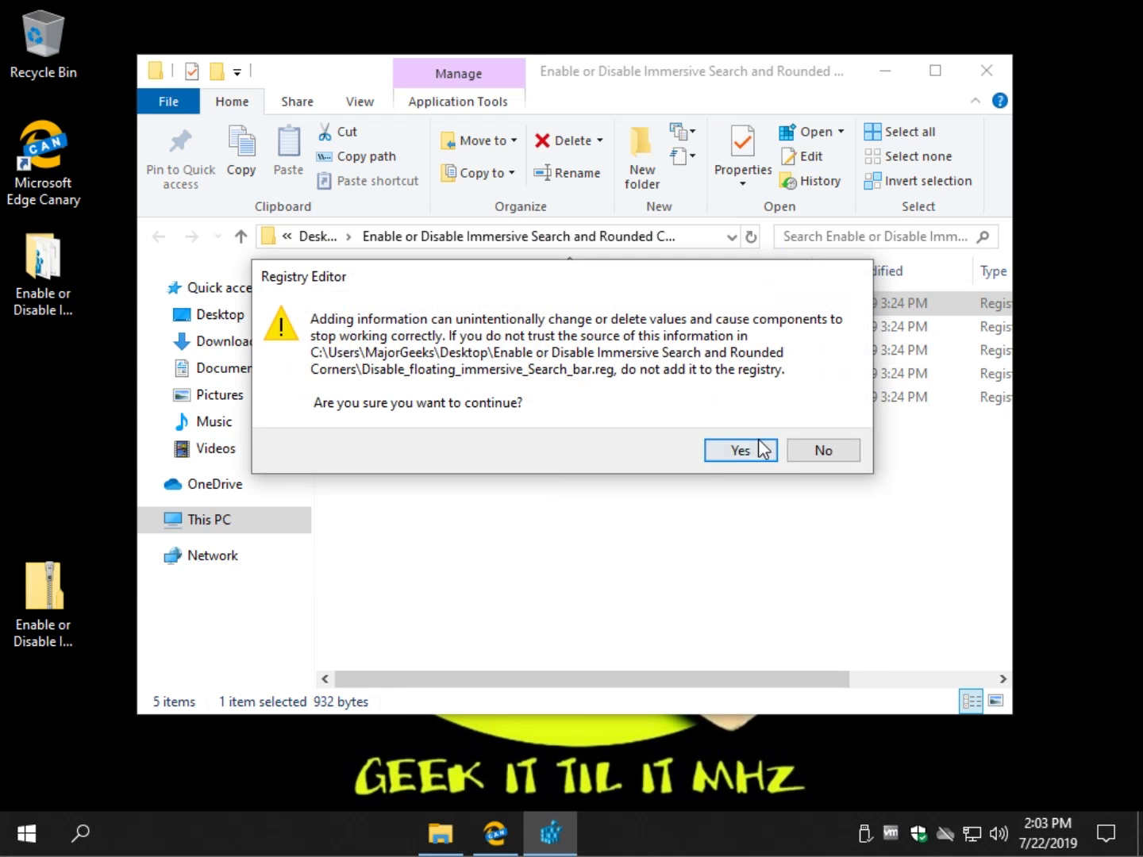
{"action": "left_click", "coordinate": [730, 454]}
{"action": "left_click", "coordinate": [822, 426]}
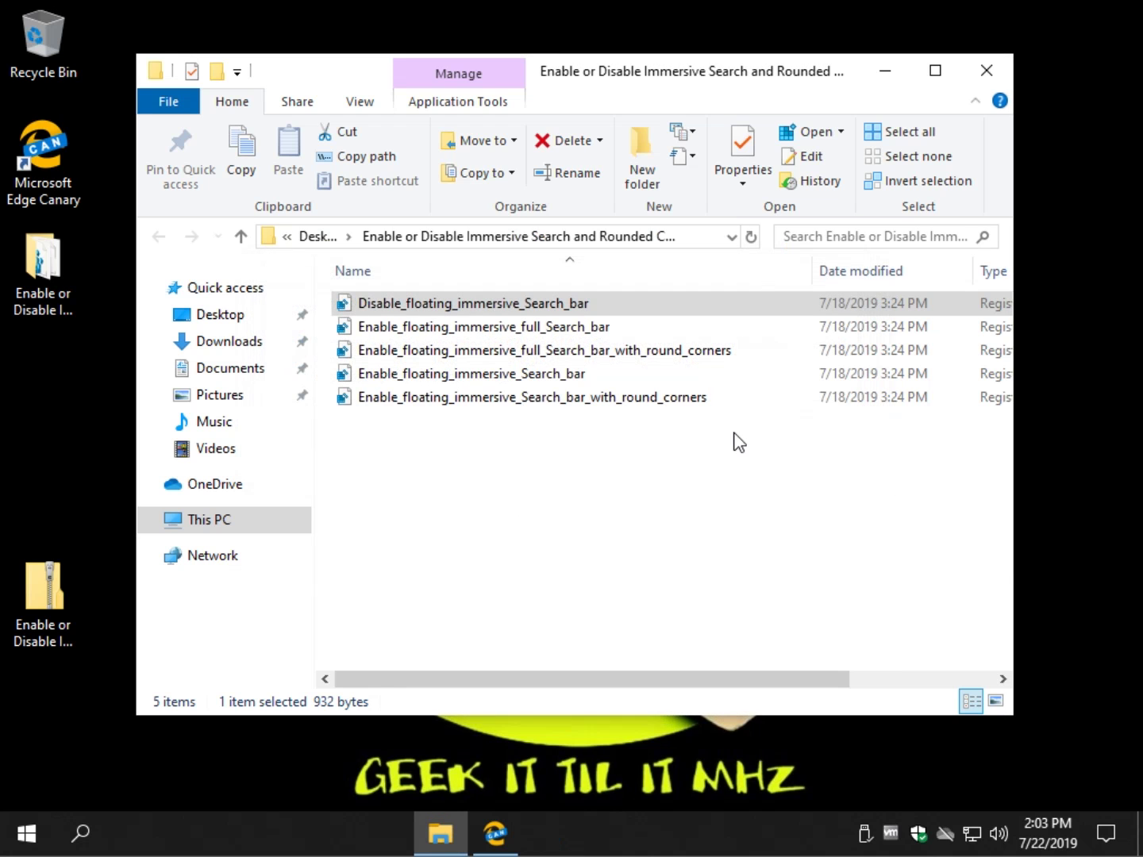
Step: Merge Enable_floating_immersive_Search_bar.reg, accepting UAC, the warning and the success message
{"action": "left_click", "coordinate": [466, 376]}
{"action": "double_click", "coordinate": [522, 378]}
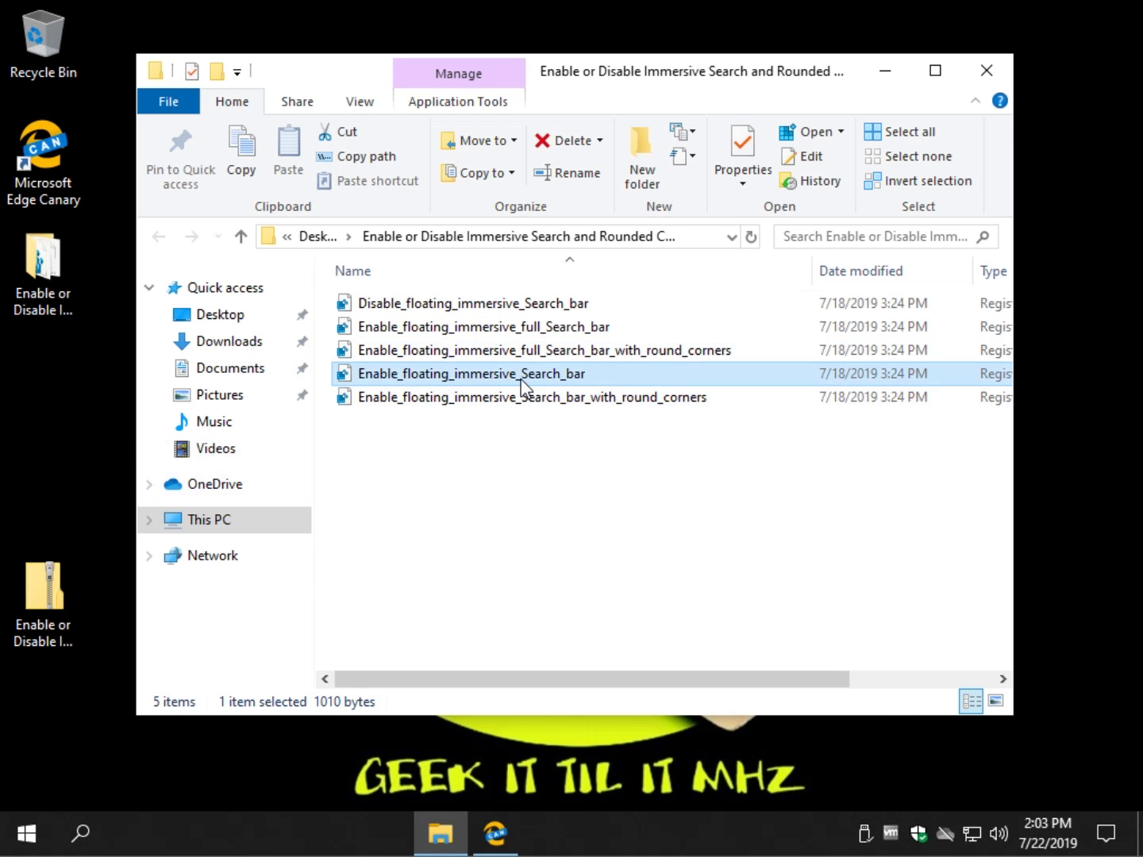
{"action": "left_click", "coordinate": [460, 560]}
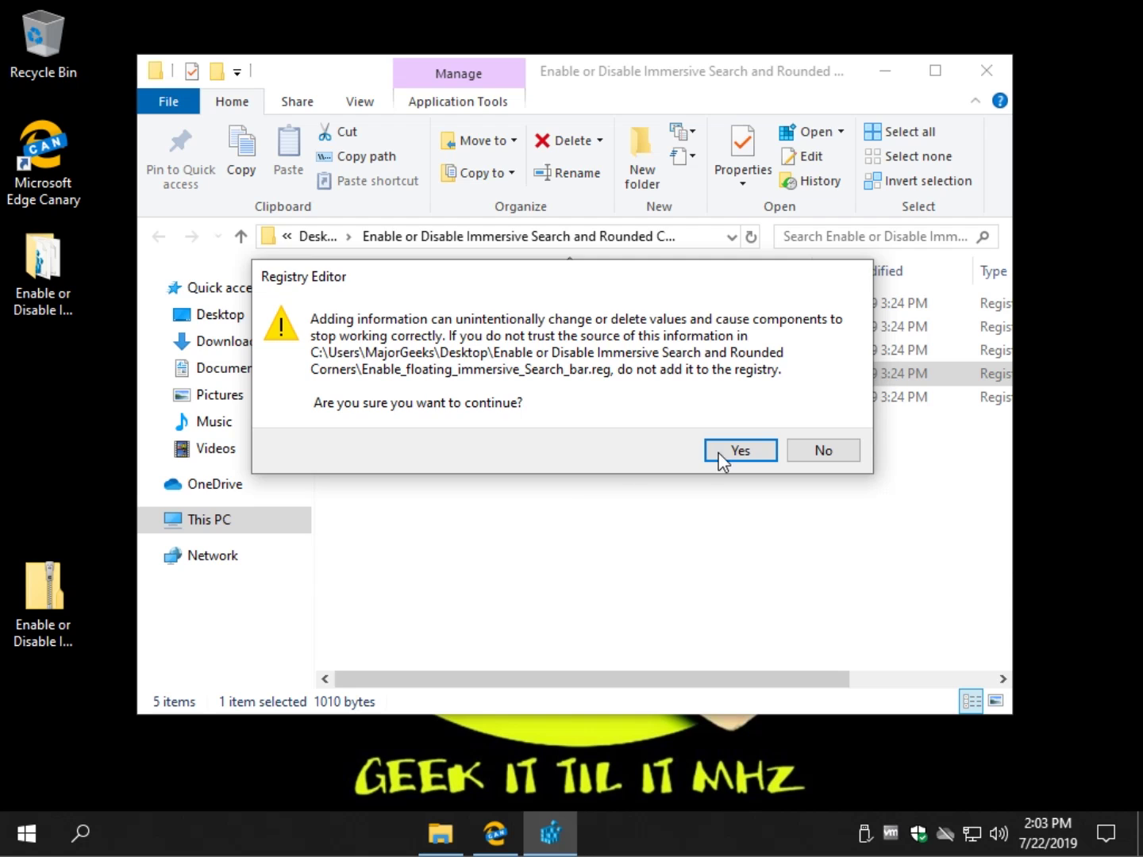
{"action": "left_click", "coordinate": [718, 458]}
{"action": "left_click", "coordinate": [825, 425]}
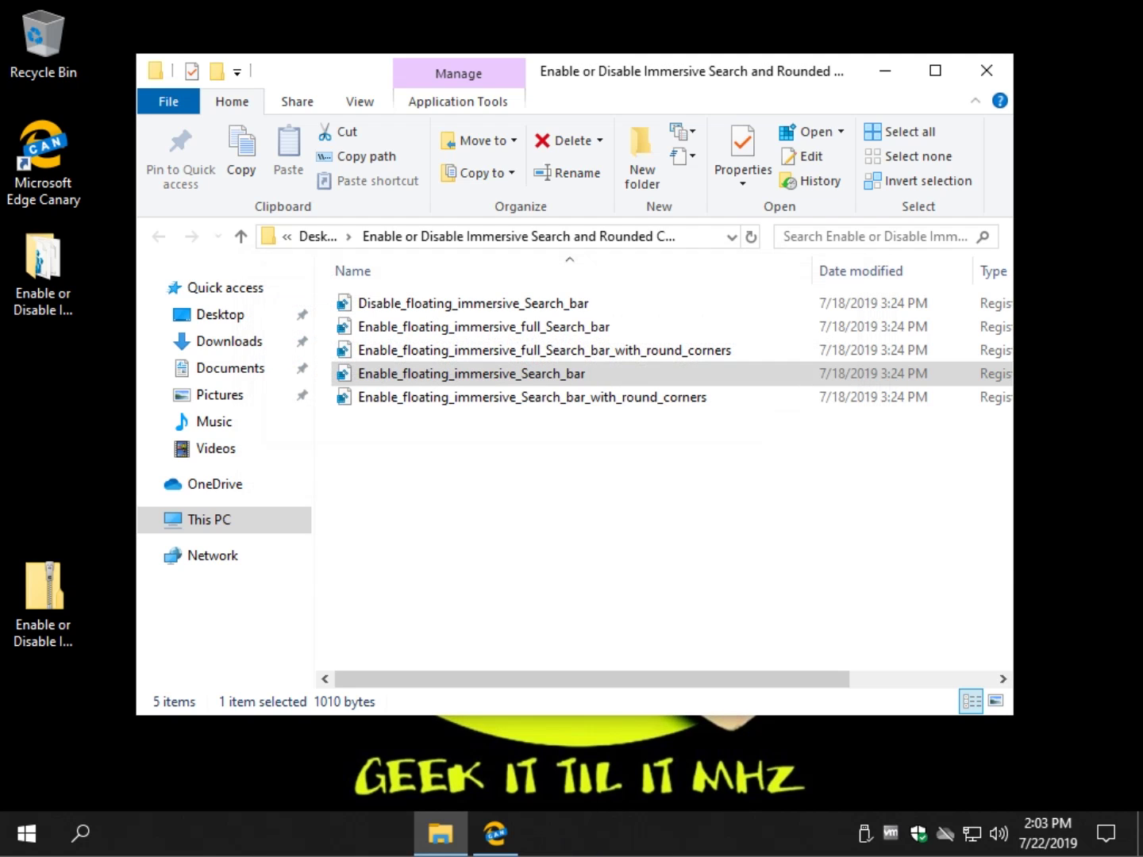
Step: Test the floating search panel with the query 'hi', then clear and close it
{"action": "left_click", "coordinate": [85, 831]}
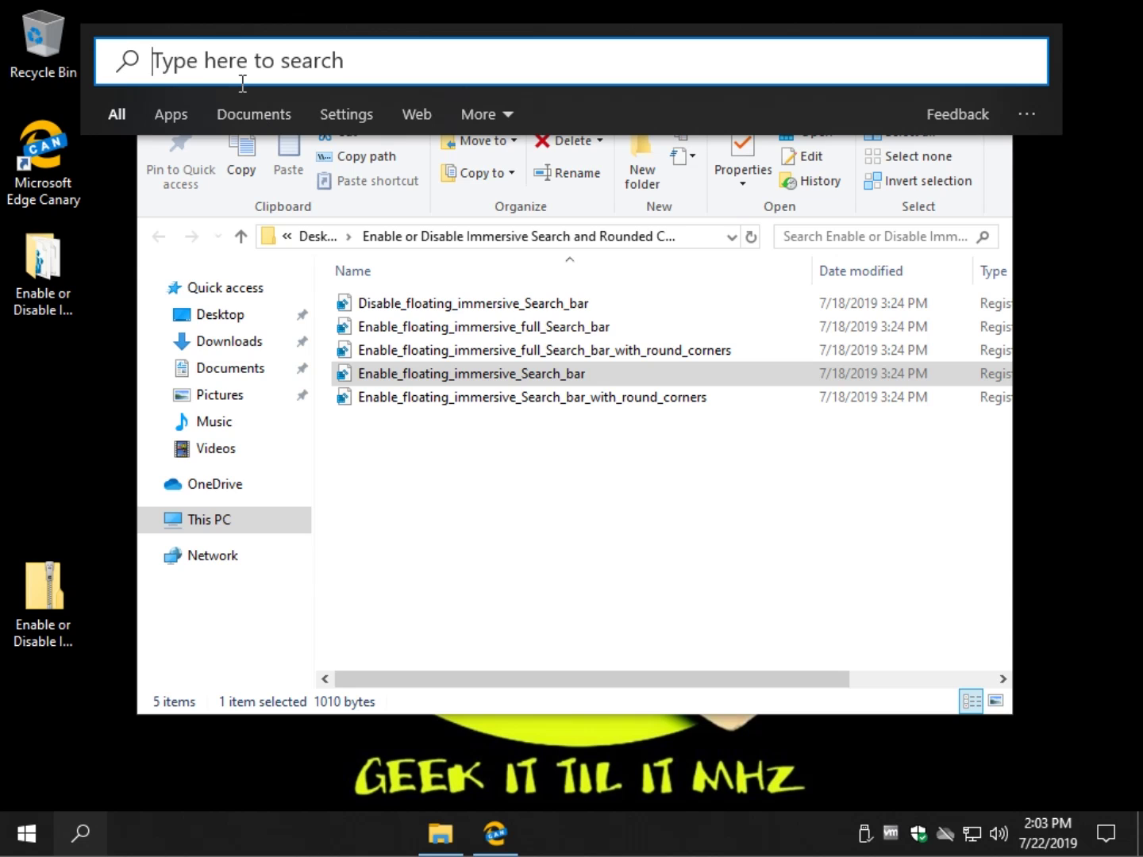
{"action": "type", "text": "hi"}
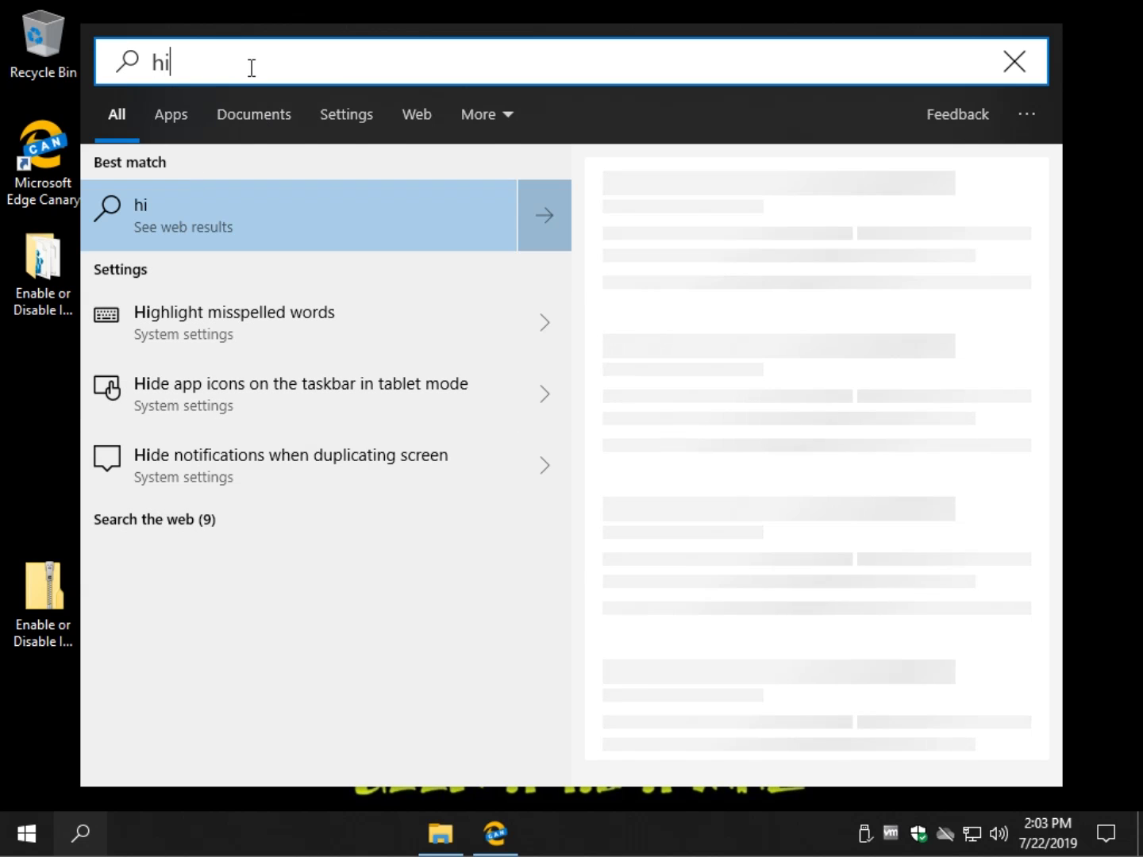
{"action": "key", "text": "BackSpace"}
{"action": "key", "text": "BackSpace"}
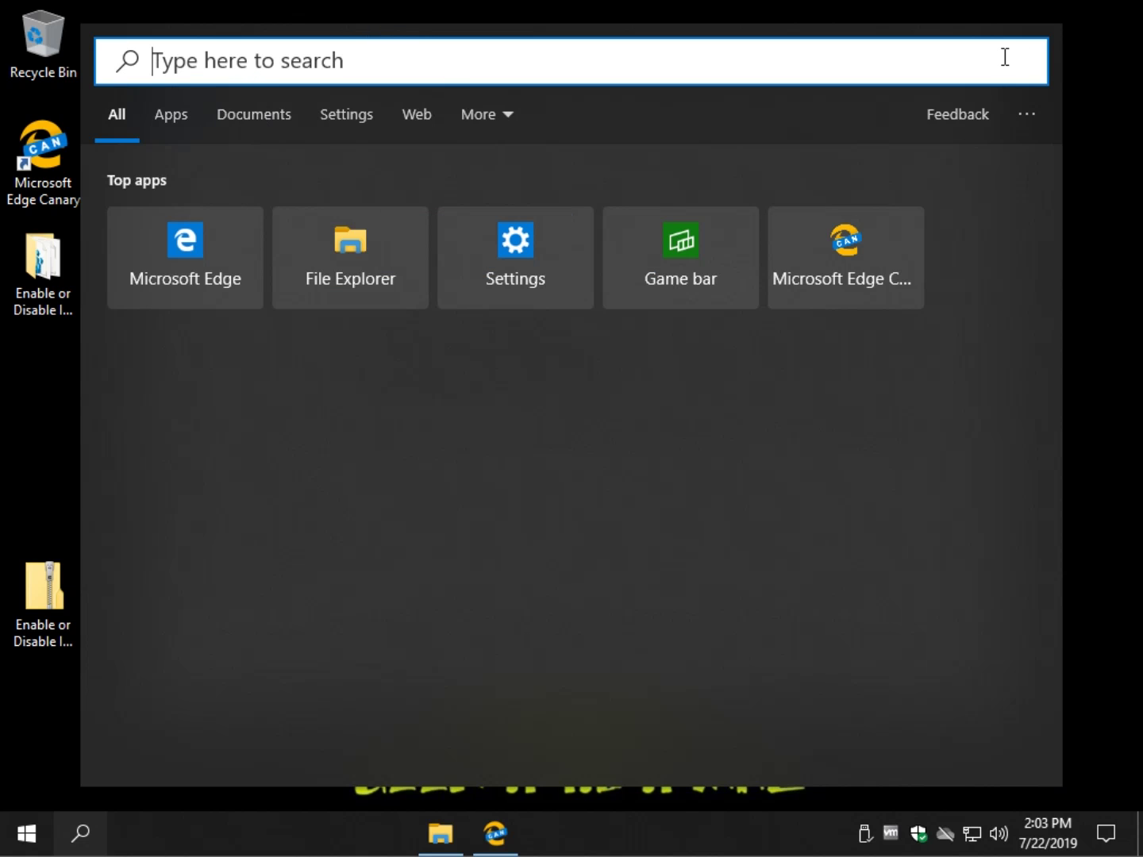
{"action": "key", "text": "Escape"}
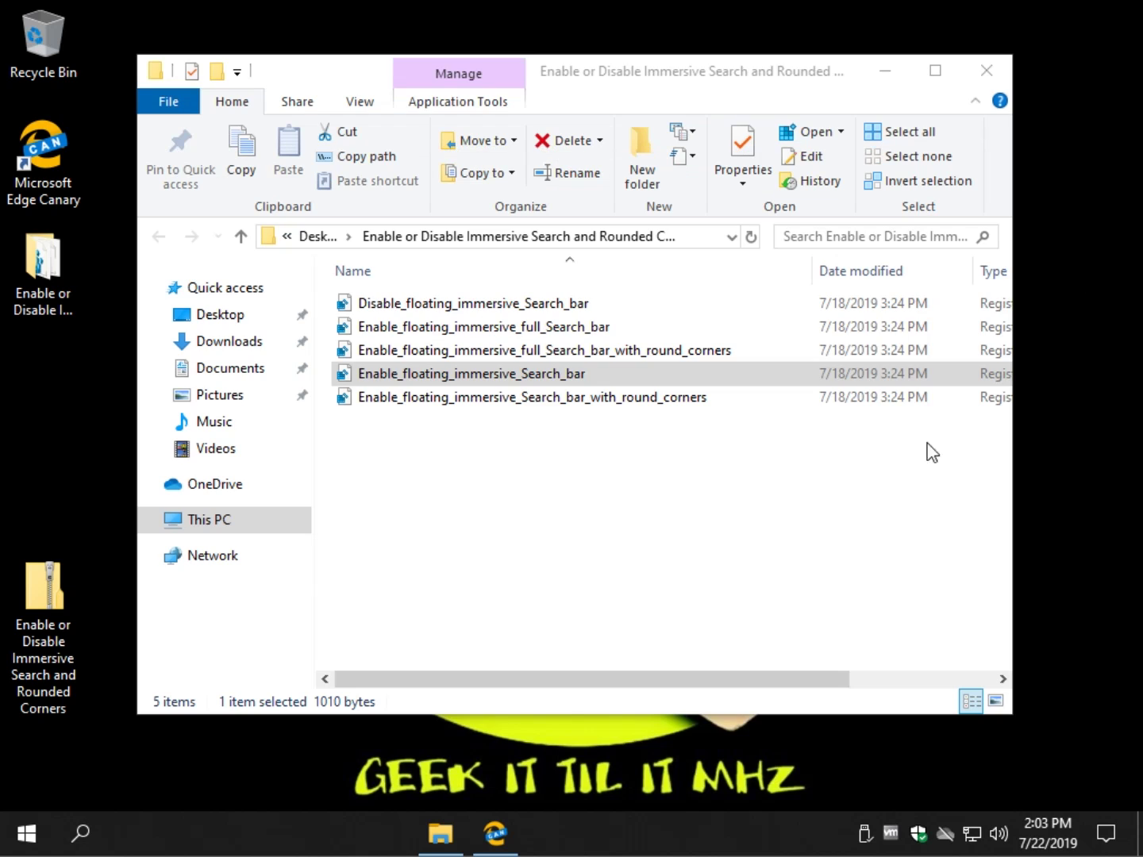
Step: Merge Disable_floating_immersive_Search_bar.reg to reset search to the default style
{"action": "left_click", "coordinate": [473, 304]}
{"action": "double_click", "coordinate": [473, 304]}
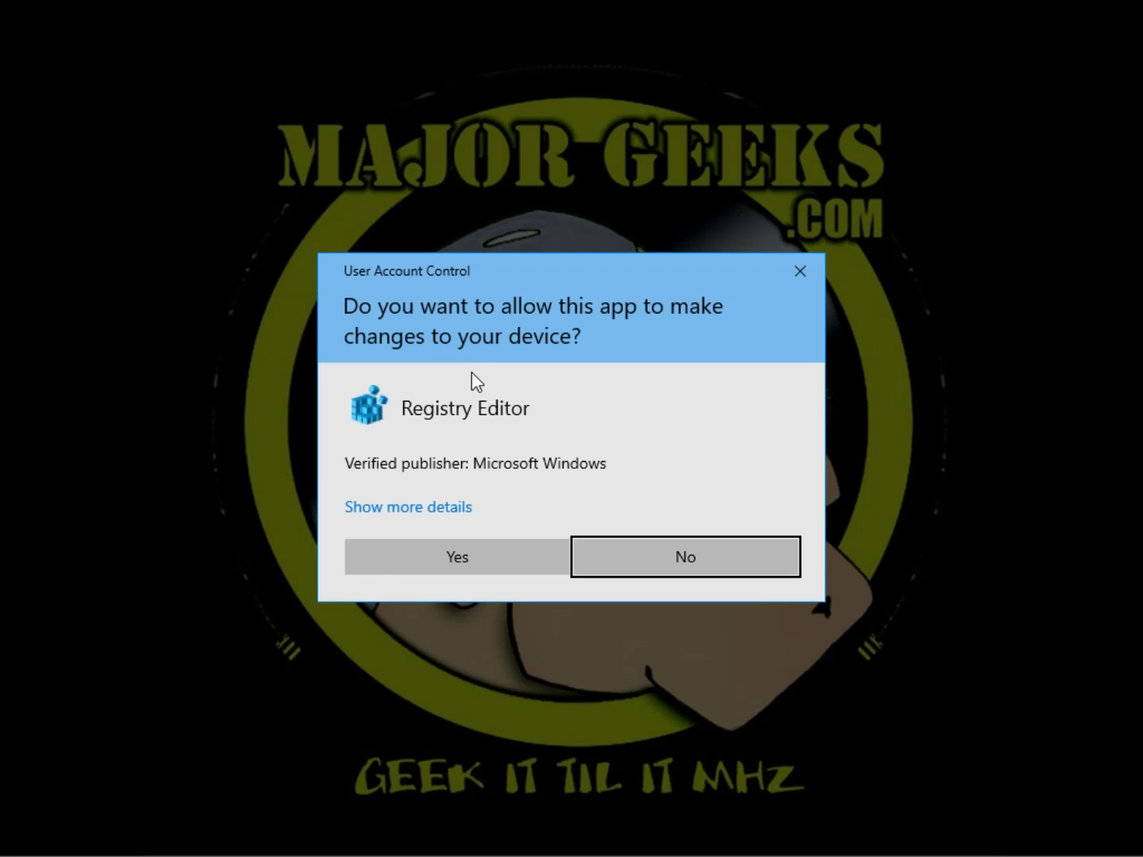
{"action": "left_click", "coordinate": [446, 570]}
{"action": "left_click", "coordinate": [742, 450]}
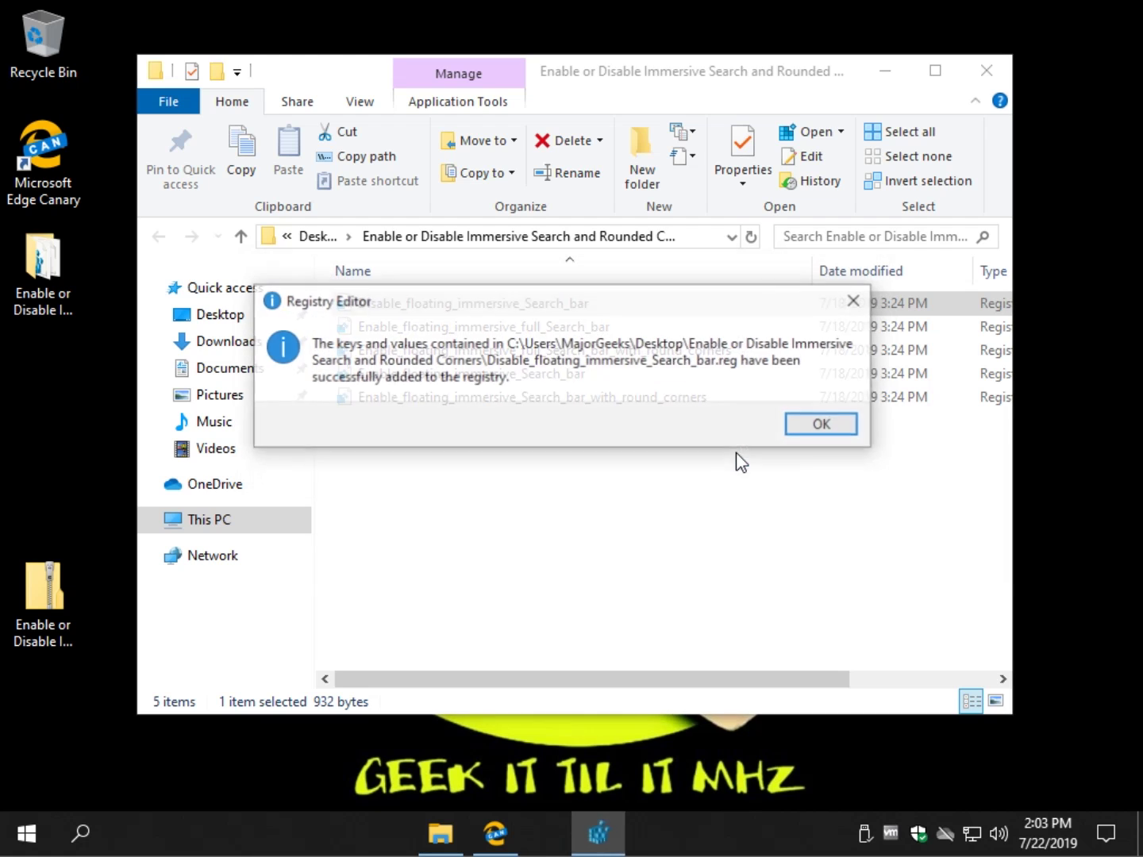
{"action": "left_click", "coordinate": [809, 428]}
Step: Merge Enable_floating_immersive_Search_bar_with_round_corners.reg, accepting all prompts
{"action": "left_click", "coordinate": [373, 404]}
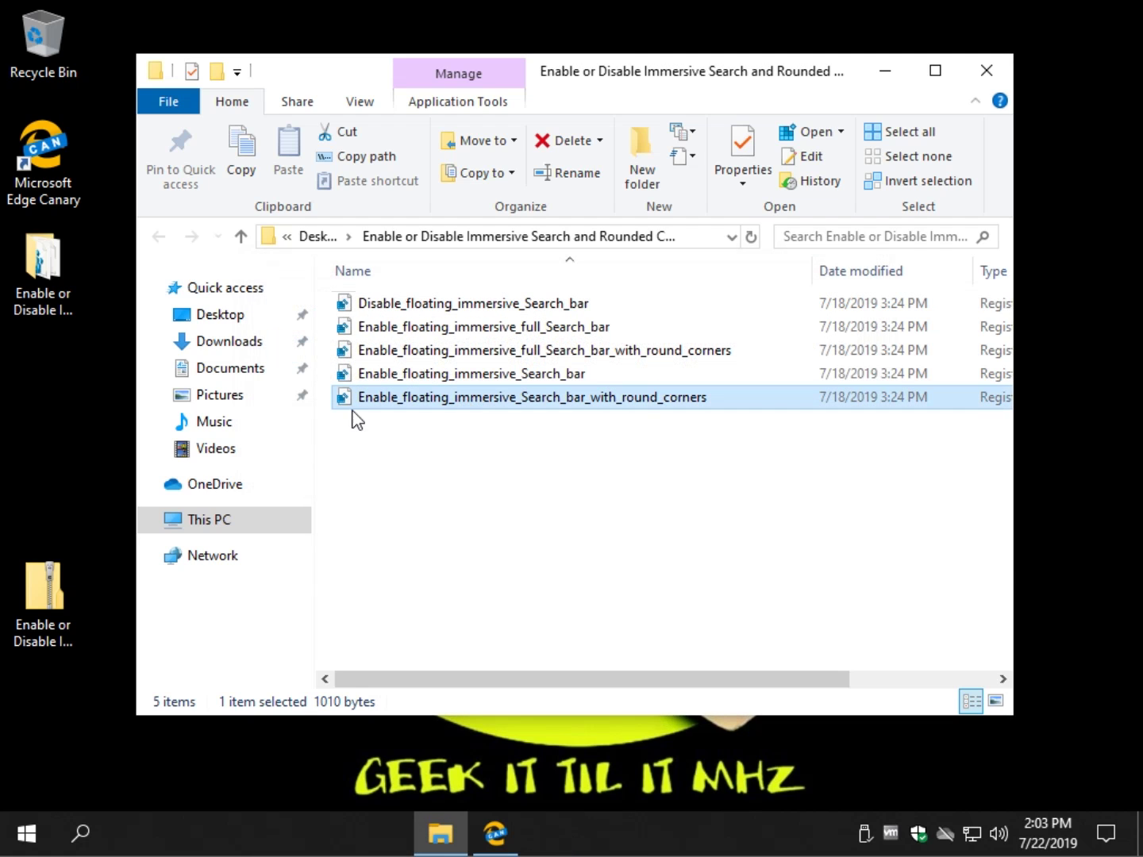
{"action": "left_click", "coordinate": [89, 819]}
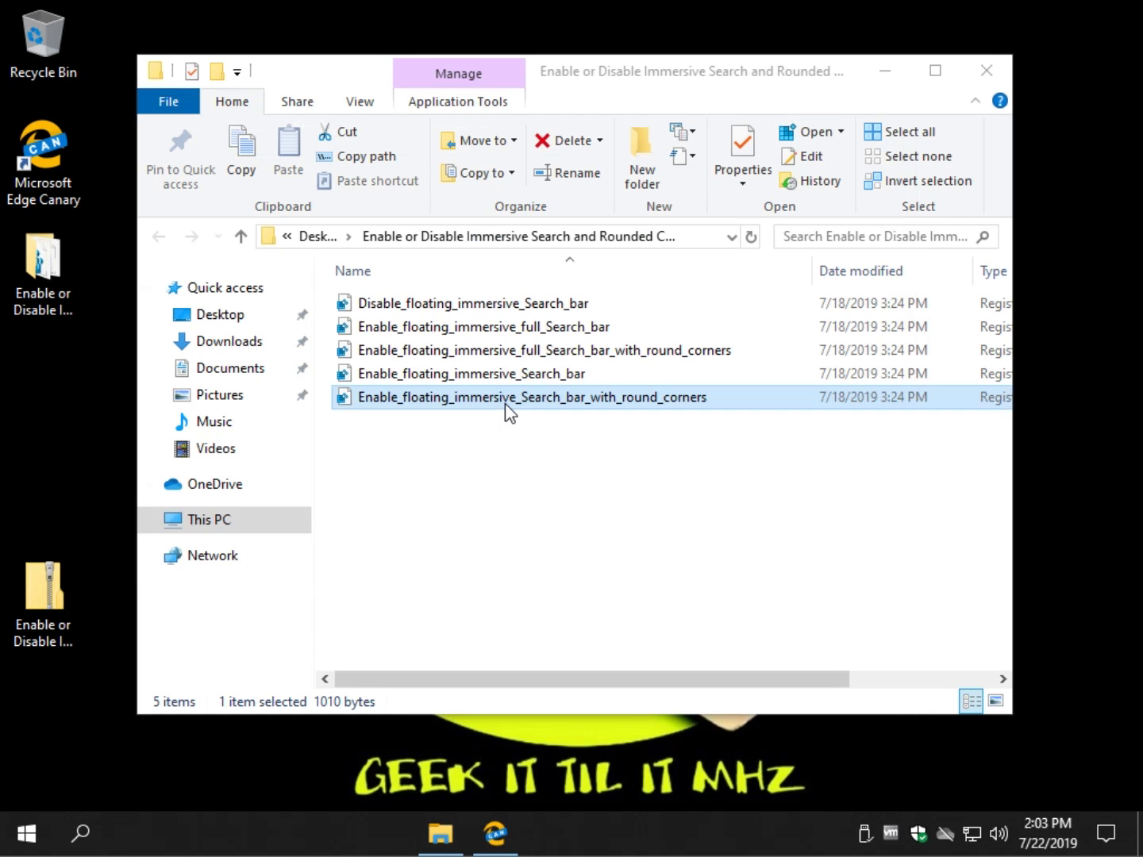
{"action": "double_click", "coordinate": [504, 403]}
{"action": "left_click", "coordinate": [522, 566]}
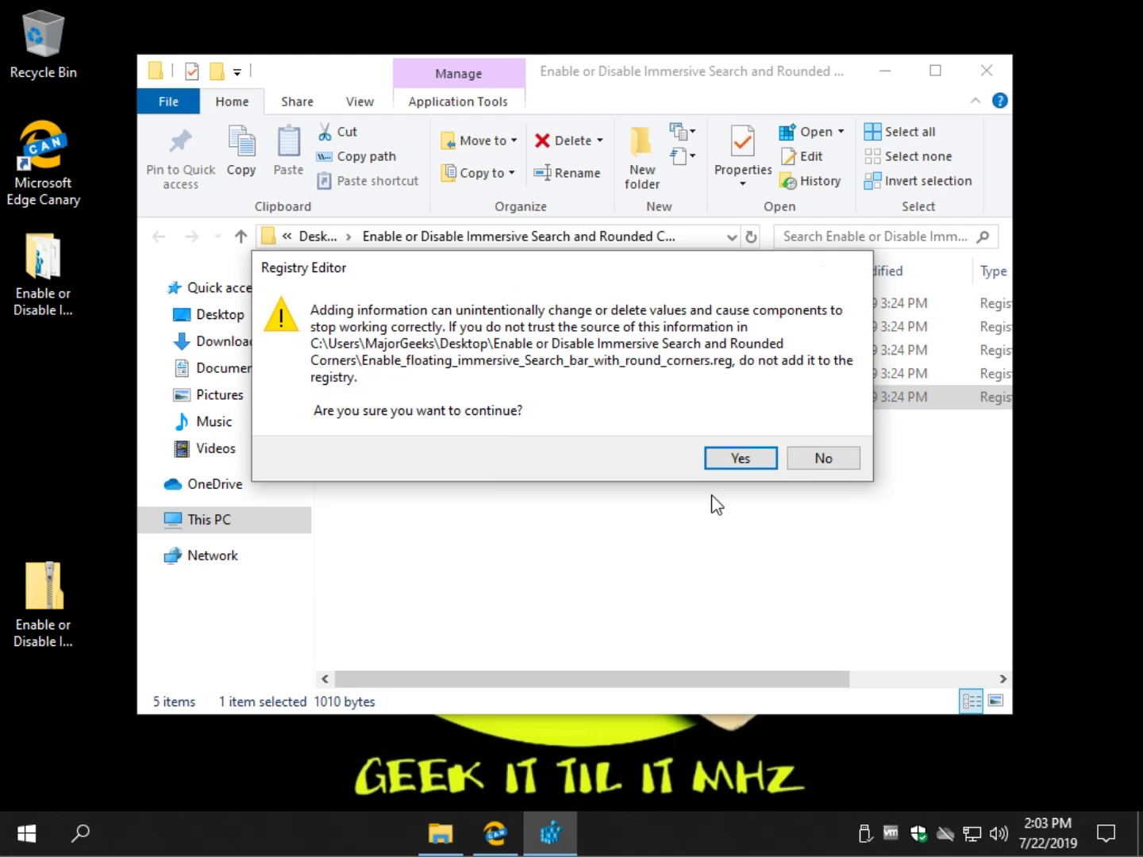
{"action": "left_click", "coordinate": [746, 457]}
{"action": "left_click", "coordinate": [844, 435]}
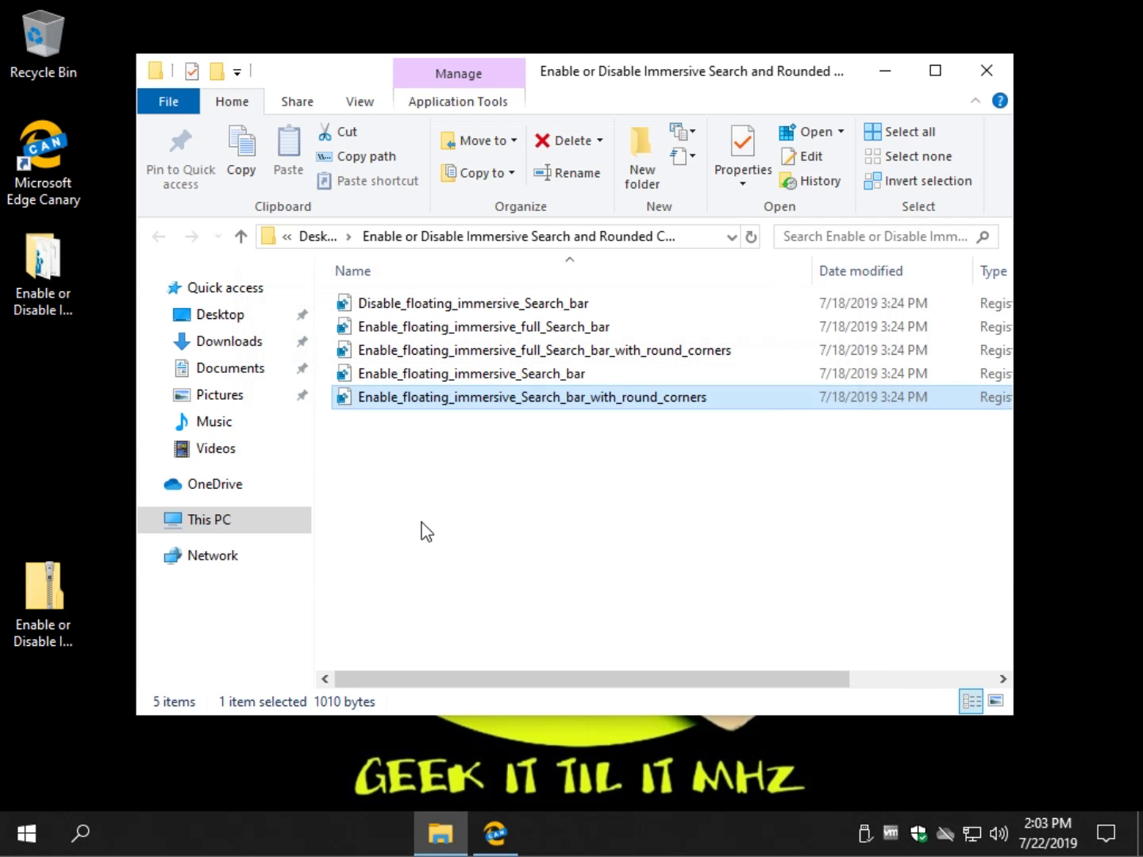
Step: Test the rounded floating search panel with the query 'hi', then close it
{"action": "left_click", "coordinate": [87, 831]}
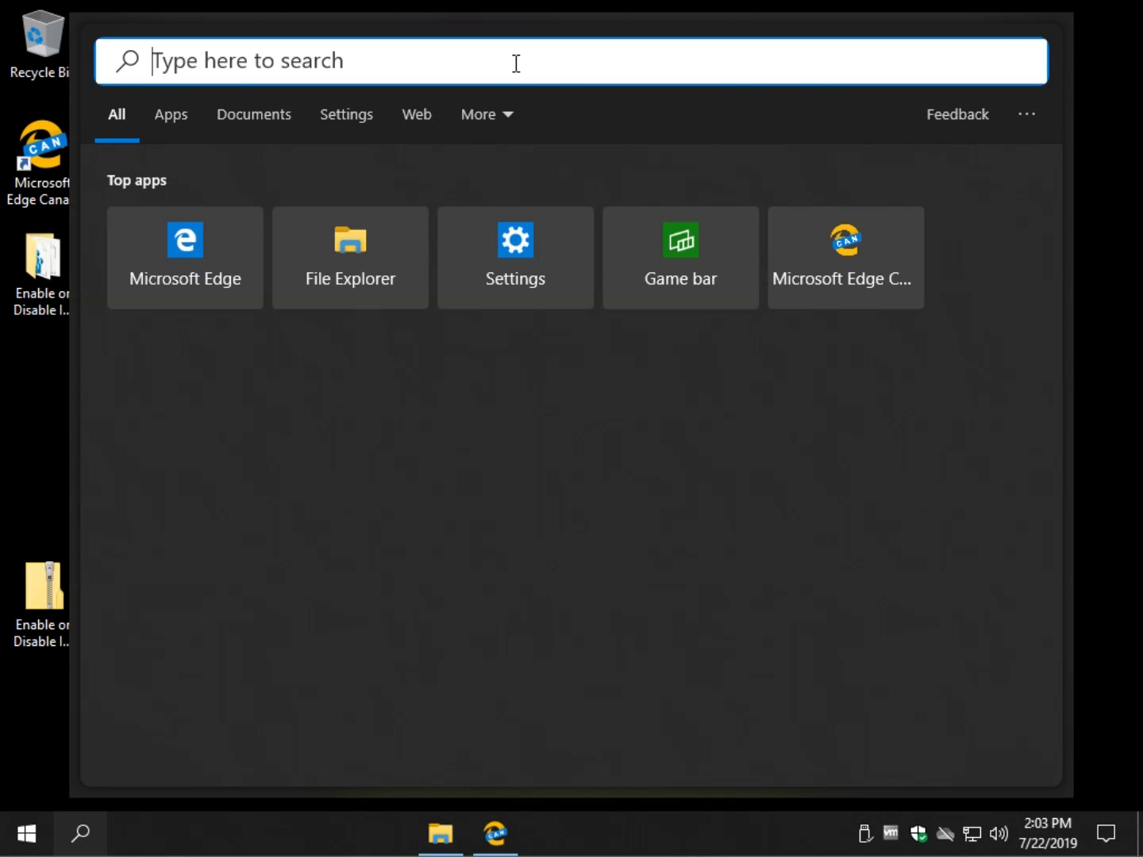
{"action": "type", "text": "hi"}
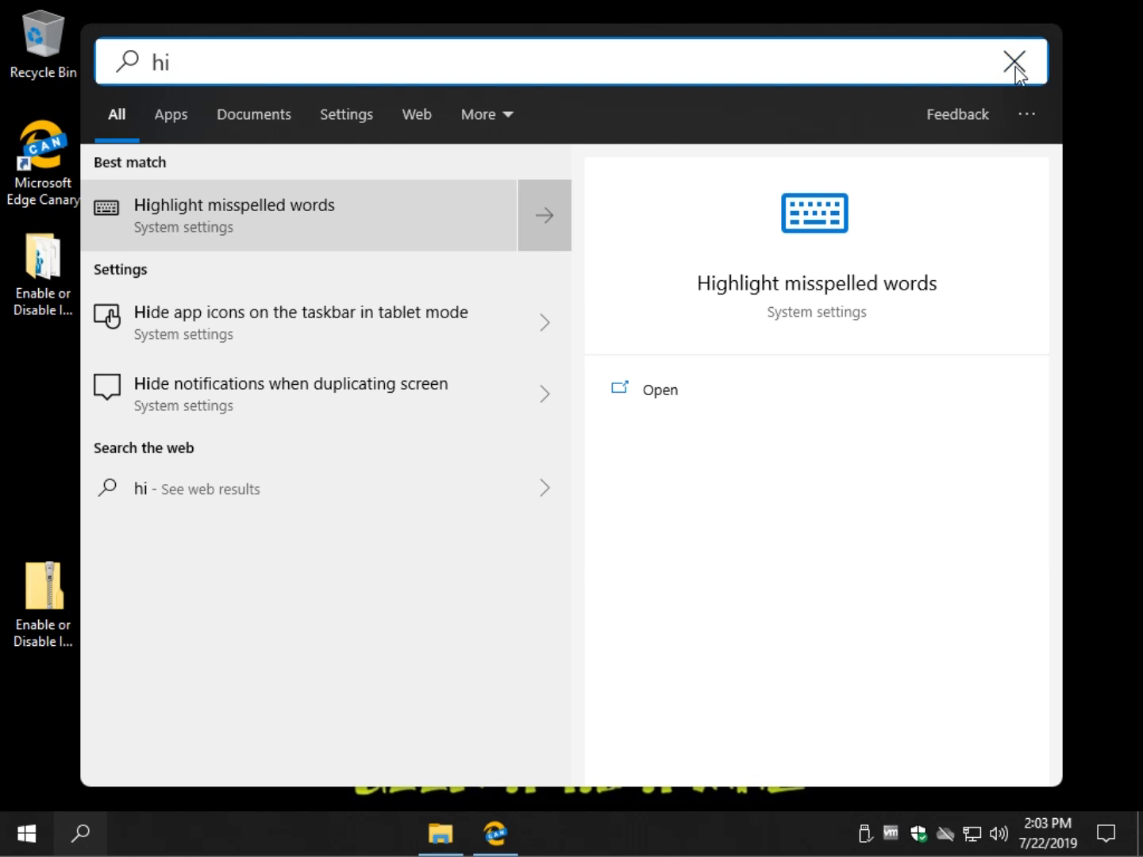
{"action": "left_click", "coordinate": [1103, 179]}
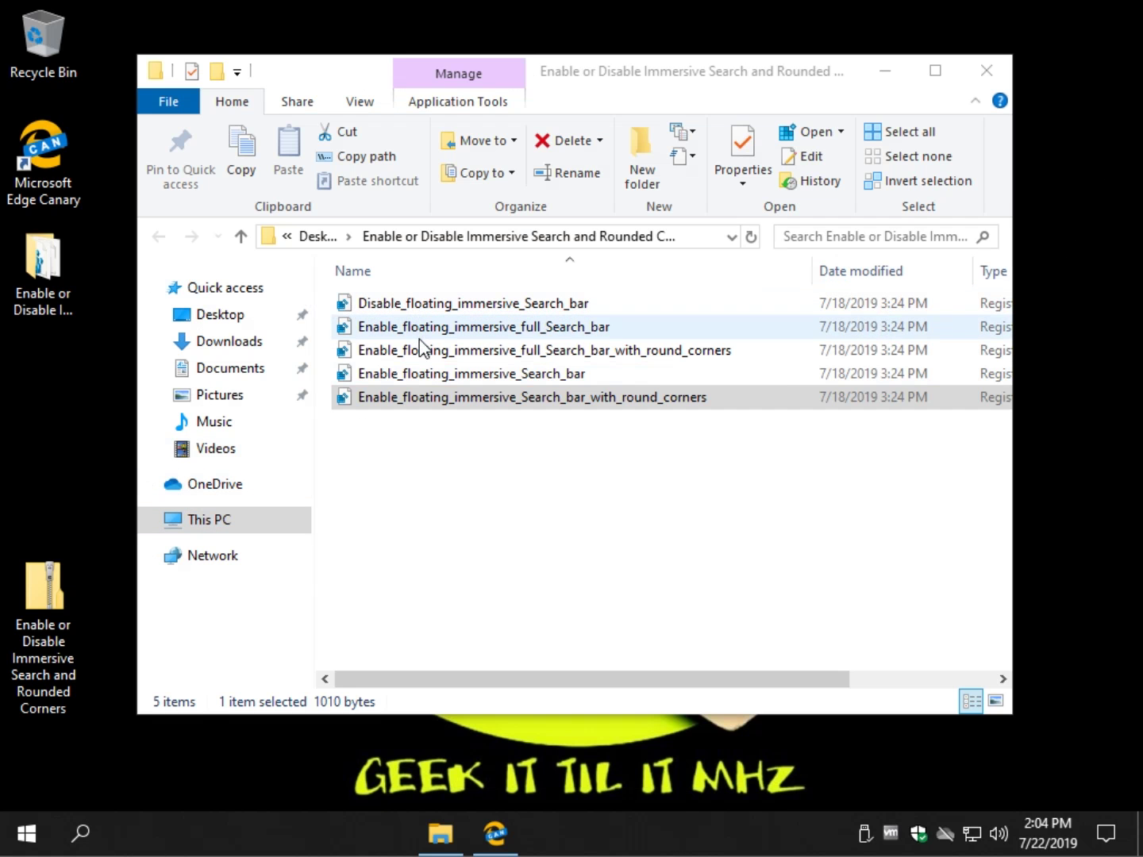
Step: Merge Disable_floating_immersive_Search_bar.reg again and confirm search opens in the default taskbar style
{"action": "left_click", "coordinate": [426, 397]}
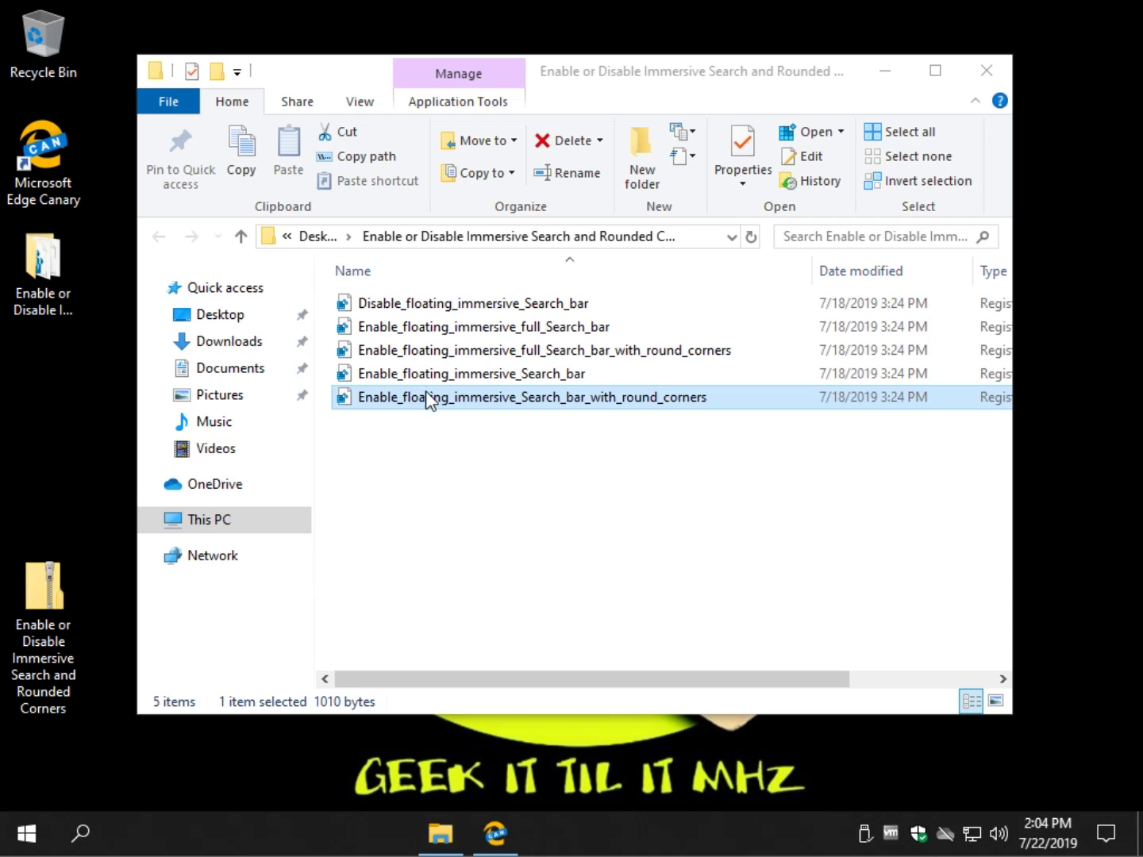
{"action": "double_click", "coordinate": [446, 305]}
{"action": "left_click", "coordinate": [545, 569]}
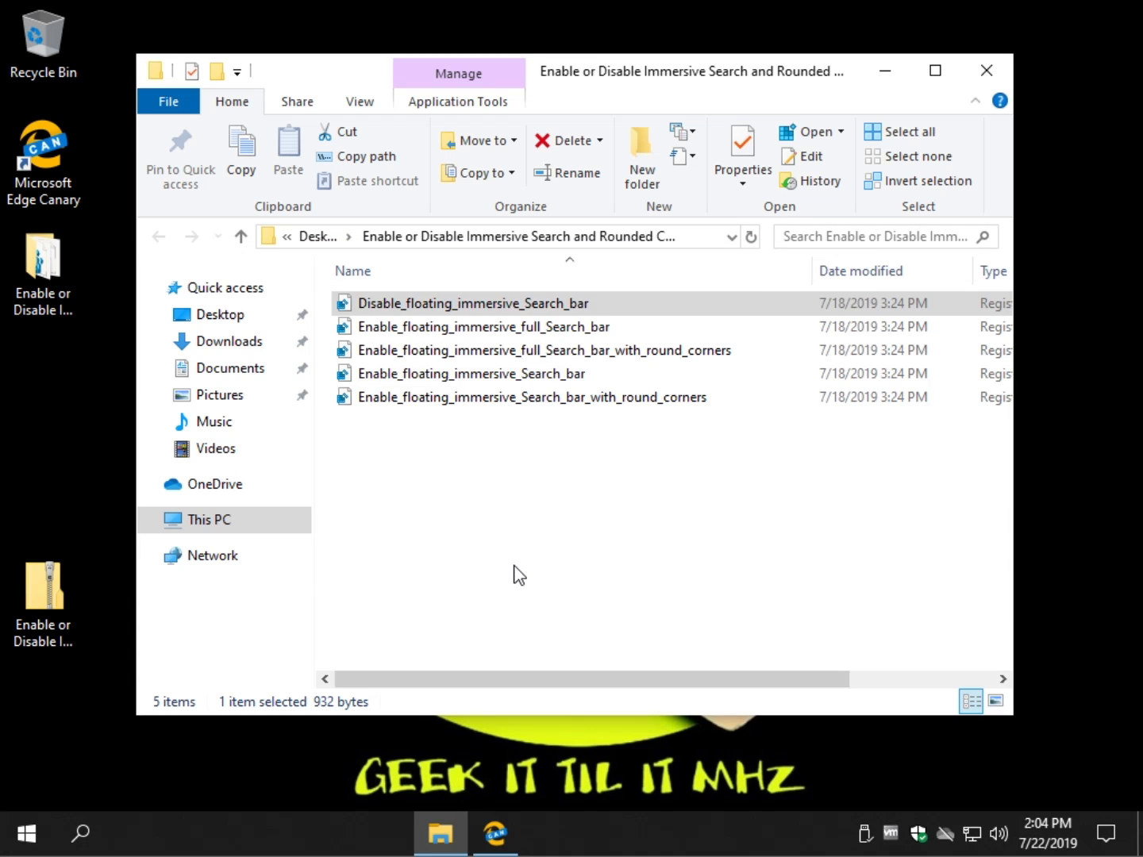
{"action": "left_click", "coordinate": [729, 451]}
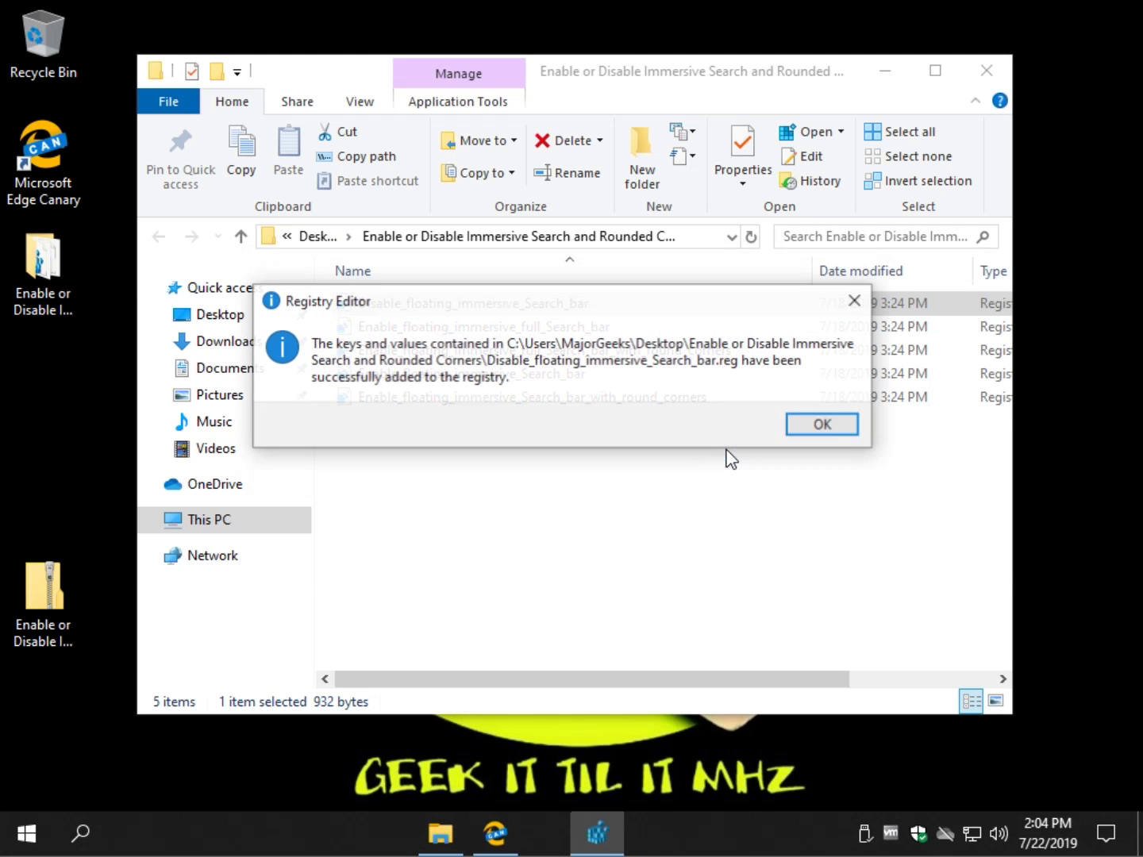
{"action": "left_click", "coordinate": [822, 424]}
{"action": "left_click", "coordinate": [101, 847]}
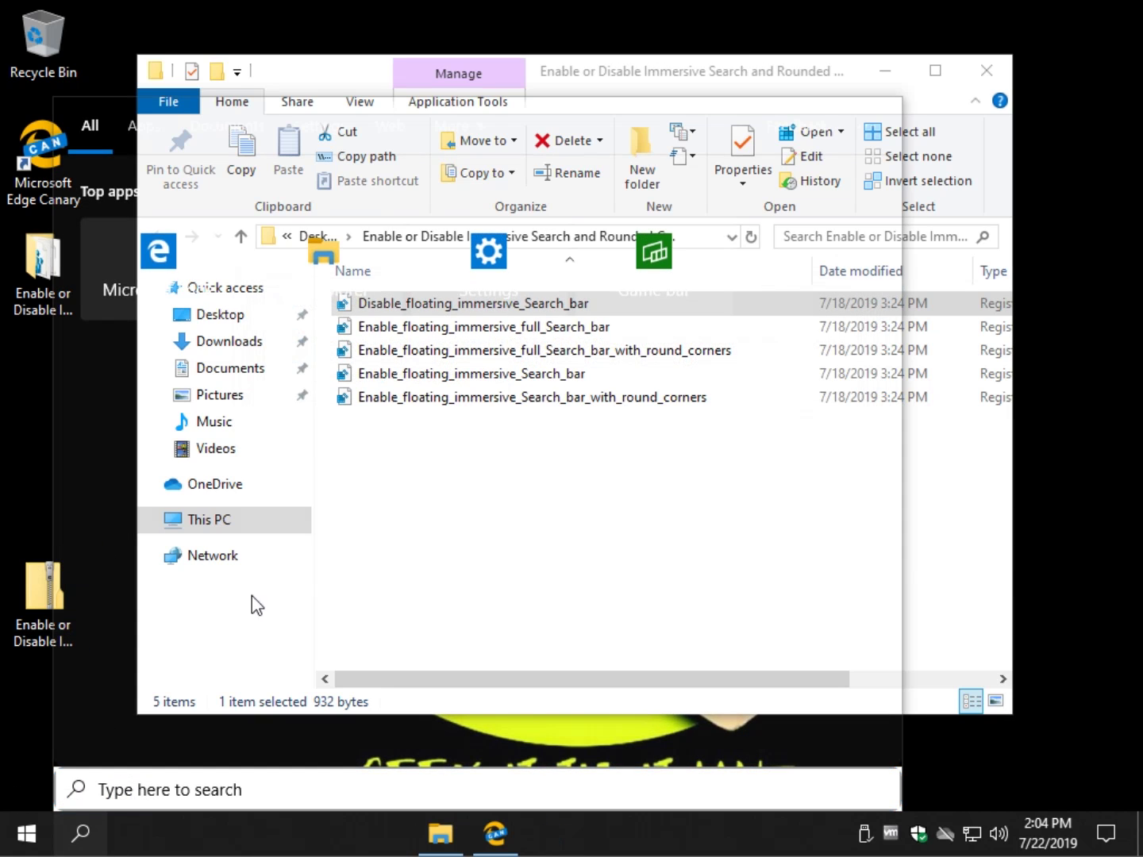
{"action": "left_click", "coordinate": [1085, 244]}
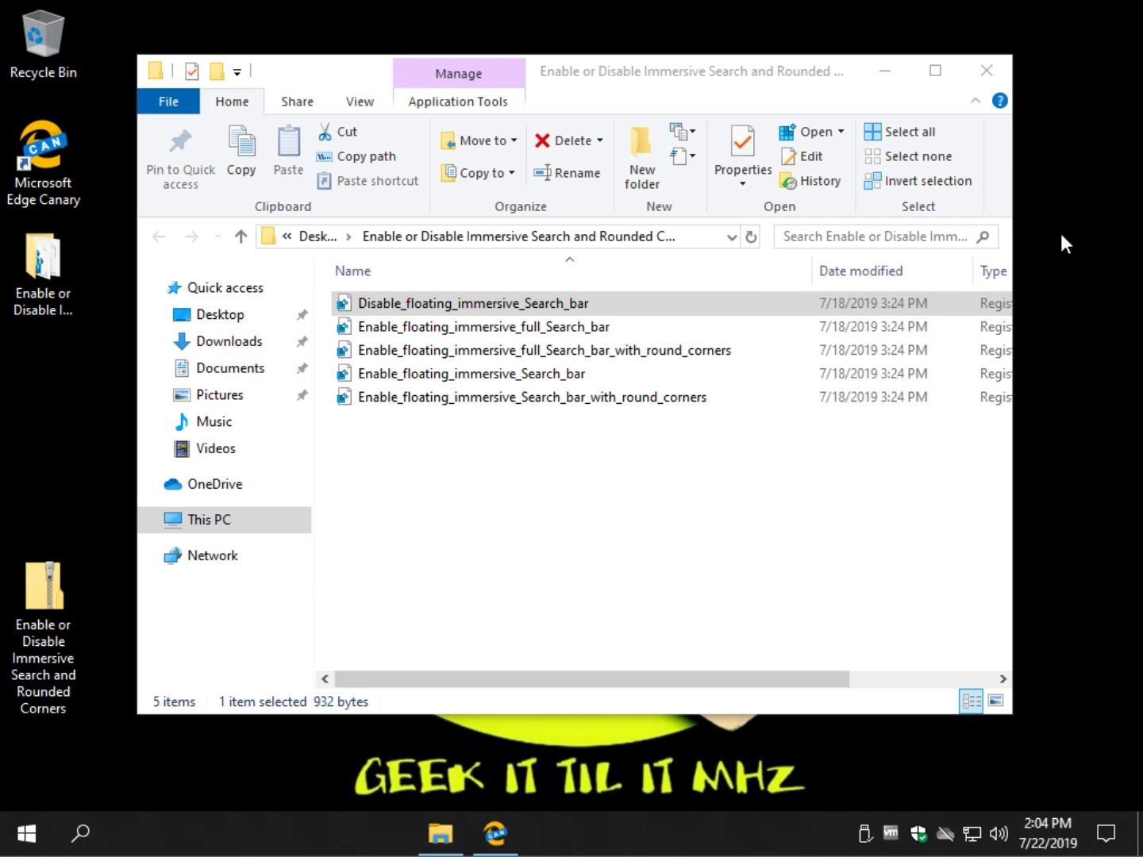
Step: Close the tweaks folder and check Start and taskbar search show the default layout
{"action": "left_click", "coordinate": [990, 61]}
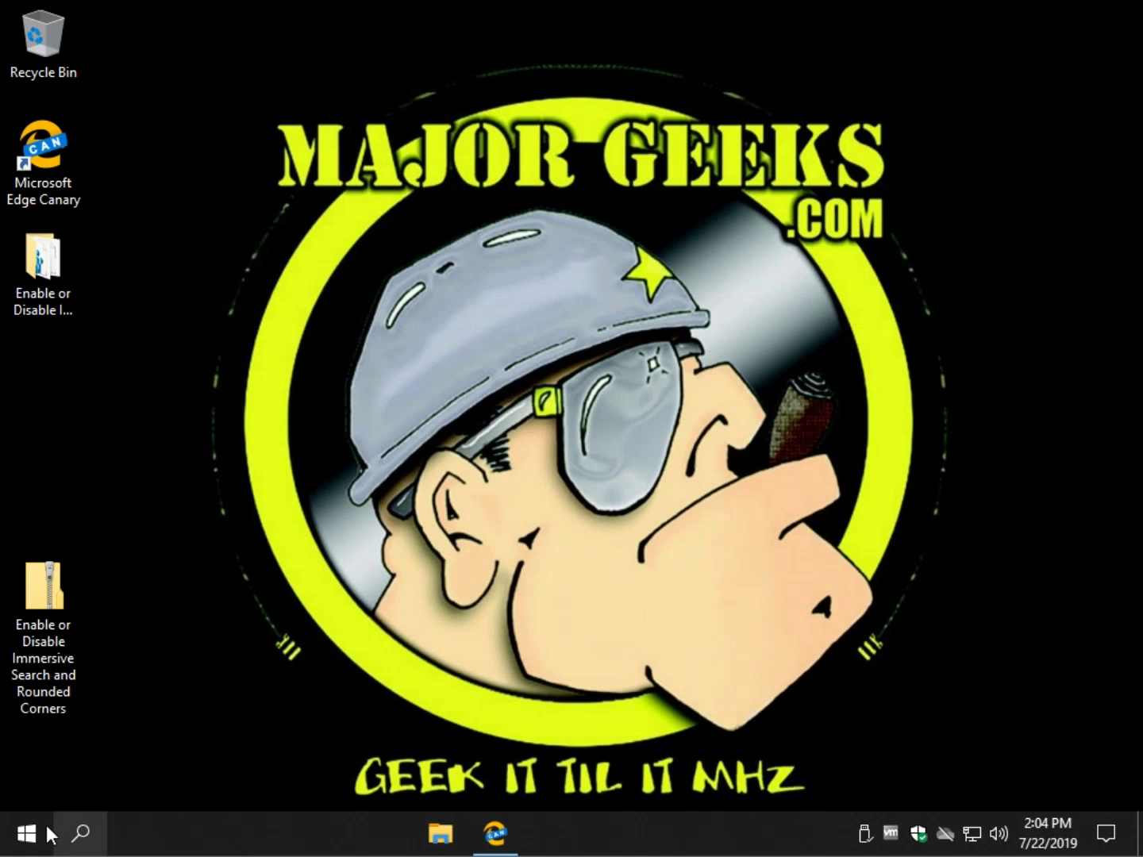
{"action": "left_click", "coordinate": [26, 833]}
{"action": "left_click", "coordinate": [120, 829]}
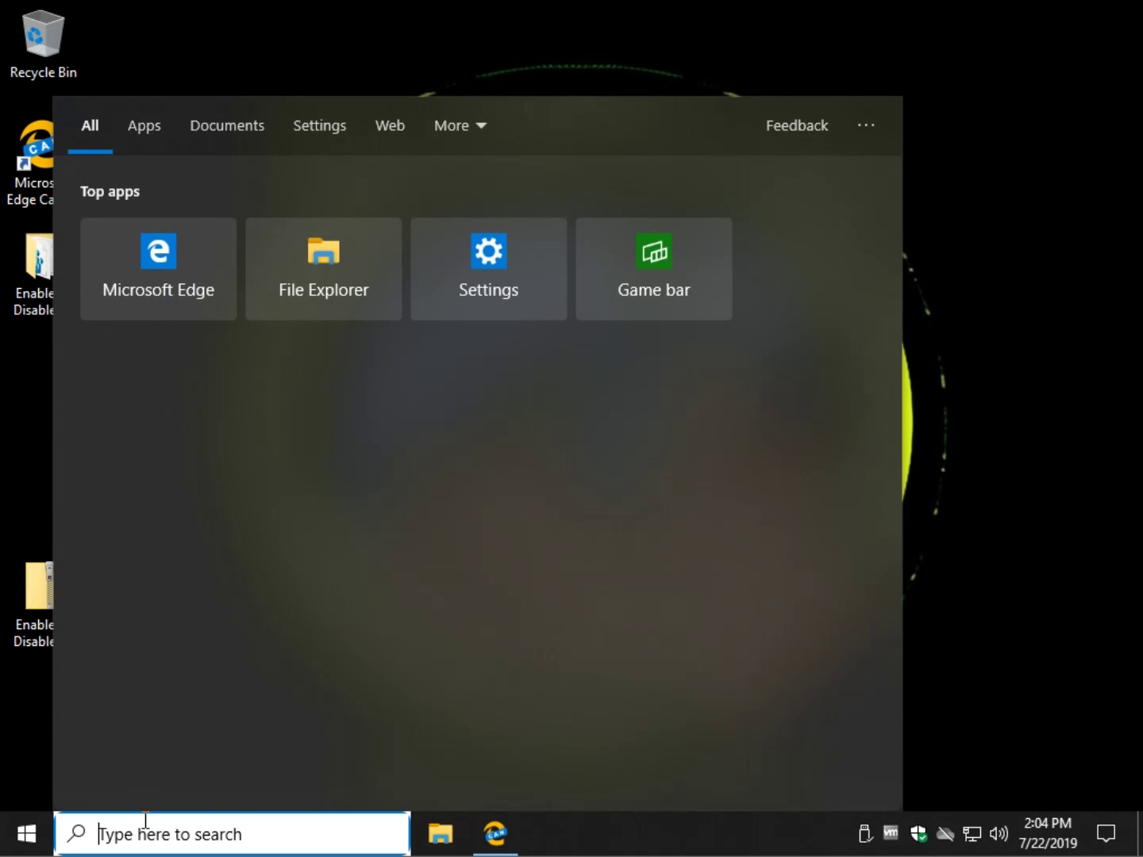
{"action": "left_click", "coordinate": [995, 714]}
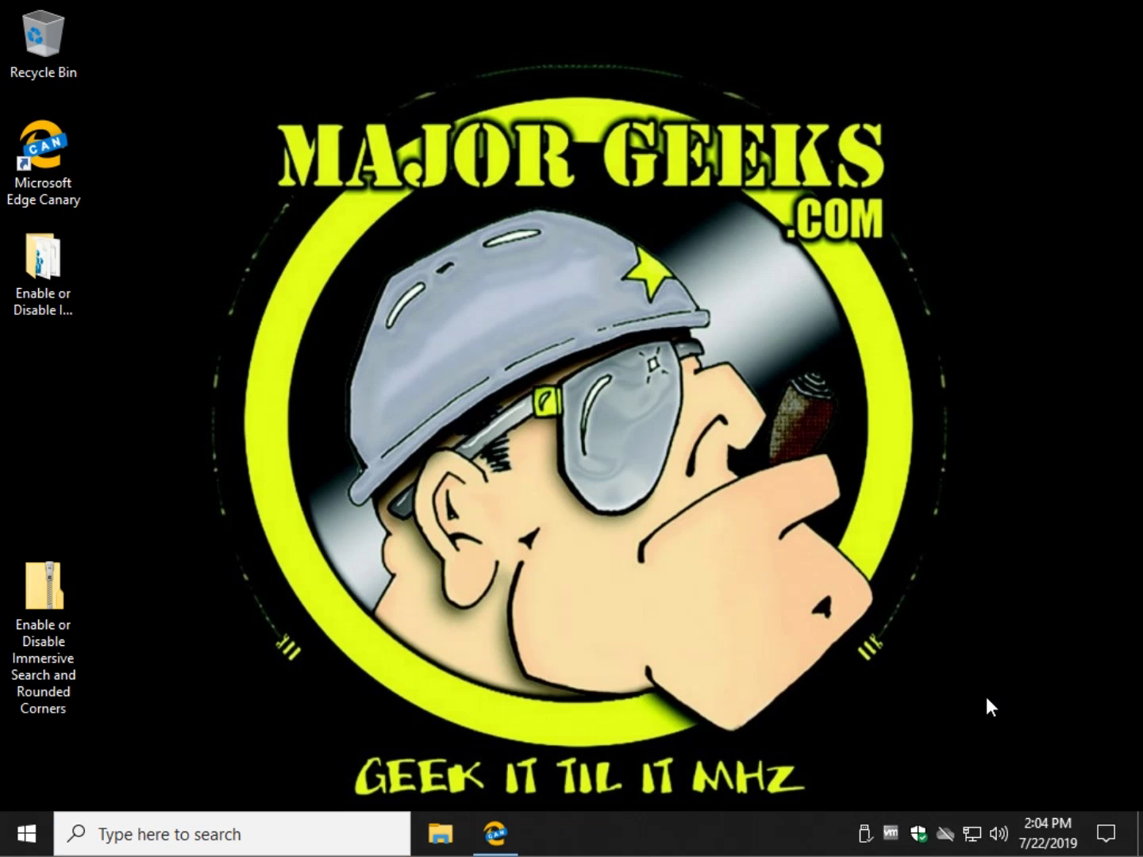